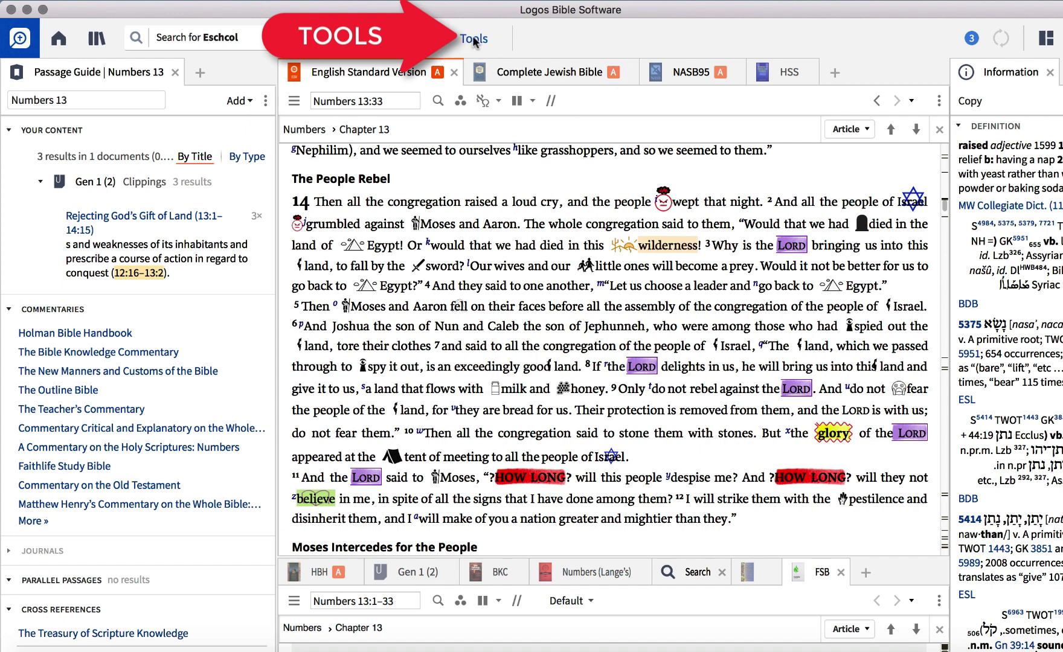
Open the Highlighting palettes from the Tools menu and close the Passage Guide tab
click(474, 39)
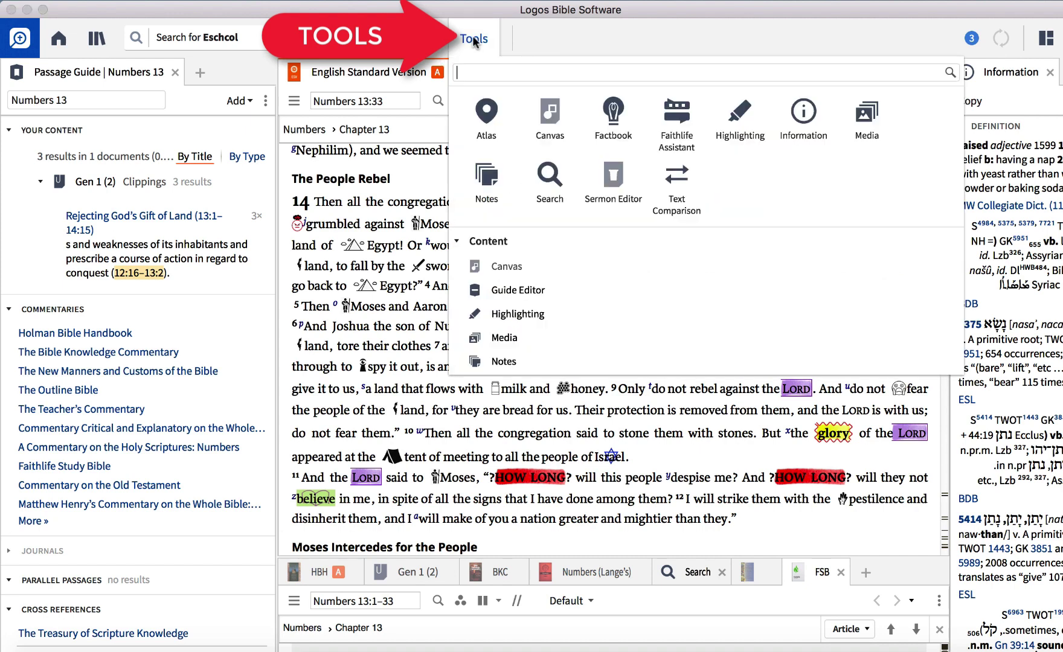
click(736, 120)
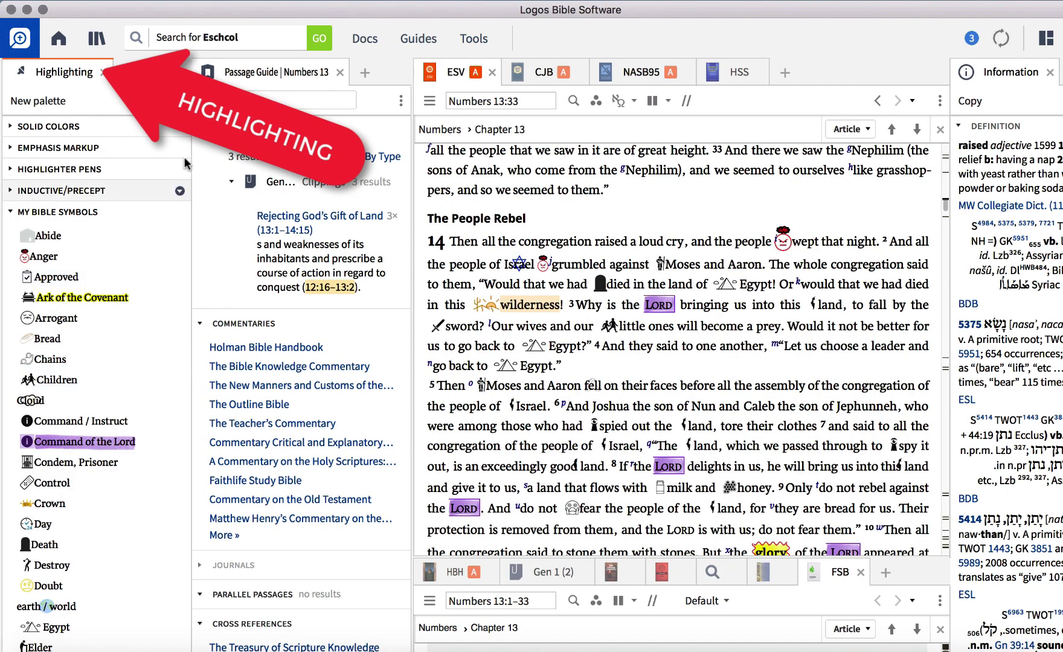
click(340, 73)
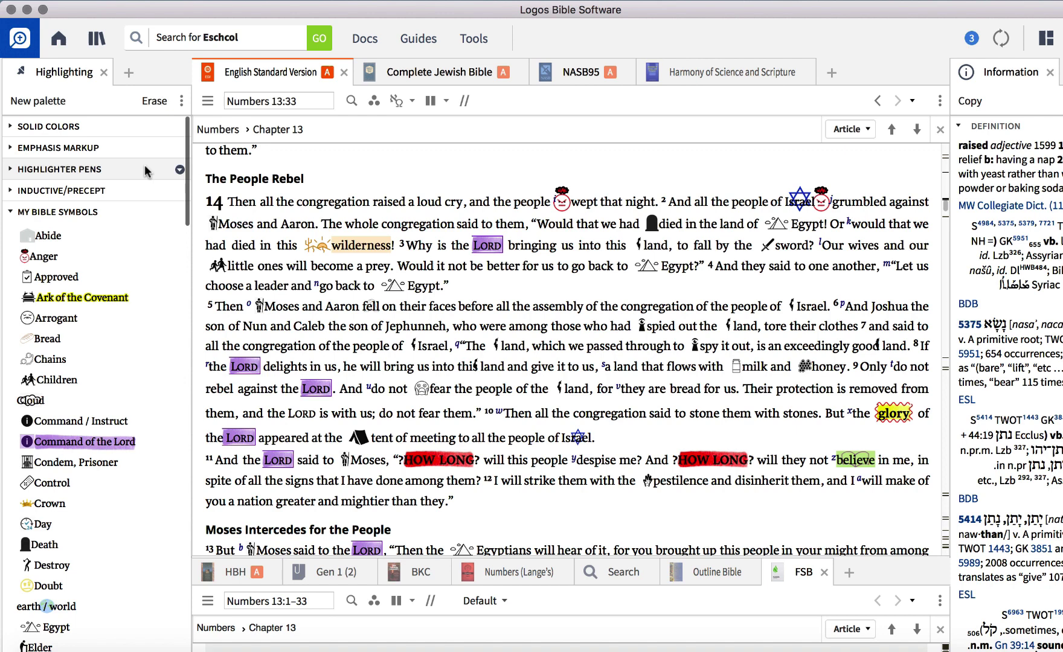
Select 'congregation' in Numbers 14:1 and try Double Box, Color Box, Large Text and On Fire emphasis styles
click(68, 126)
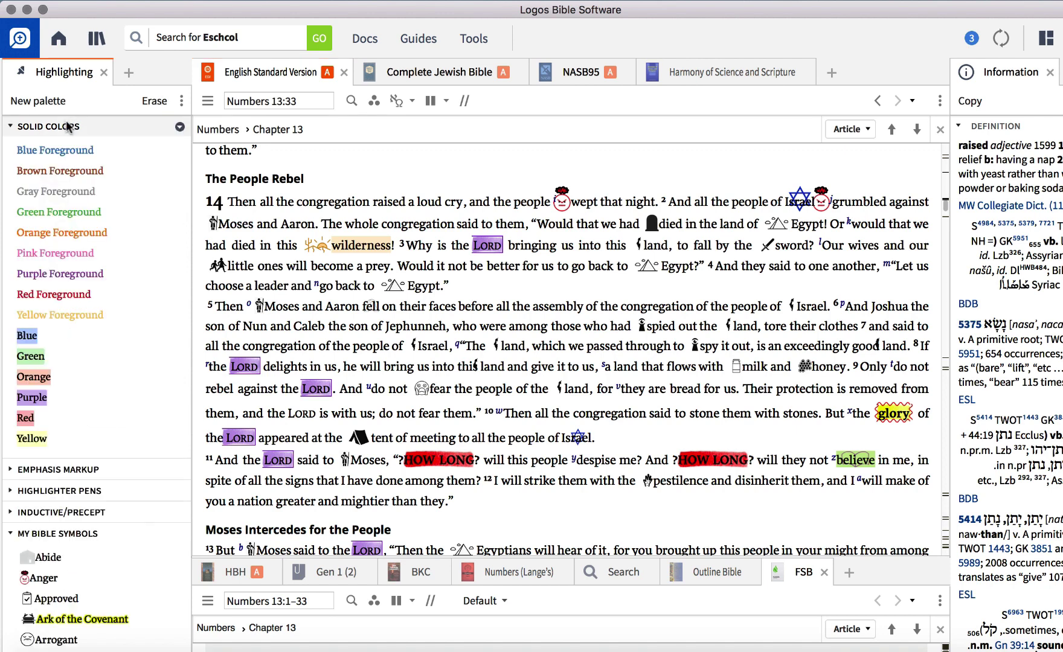
click(10, 128)
click(11, 149)
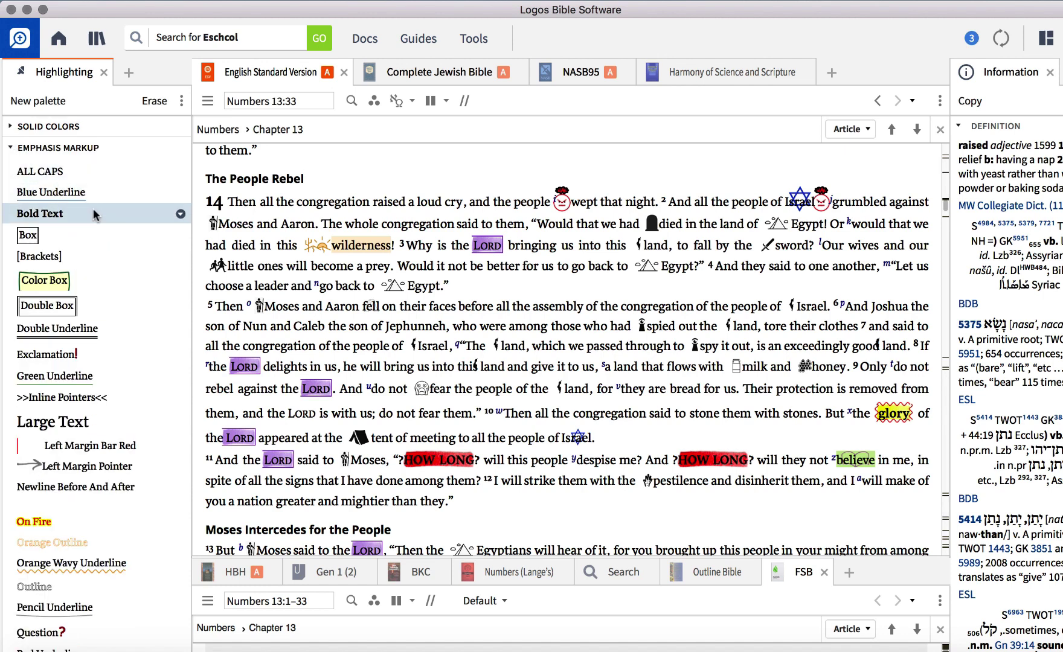
double_click(365, 203)
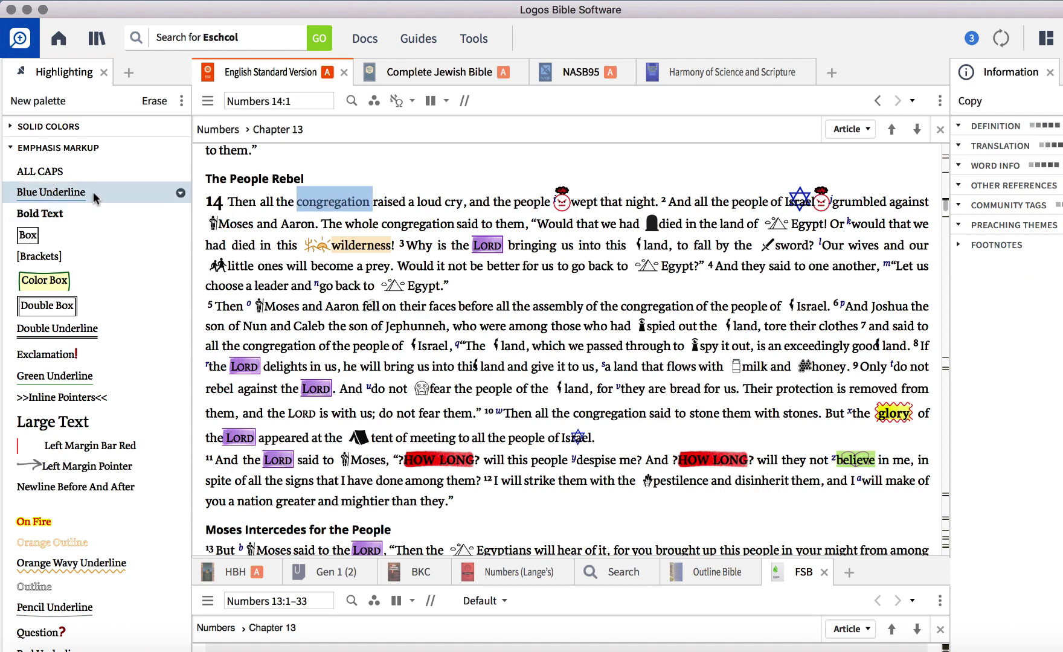
click(64, 311)
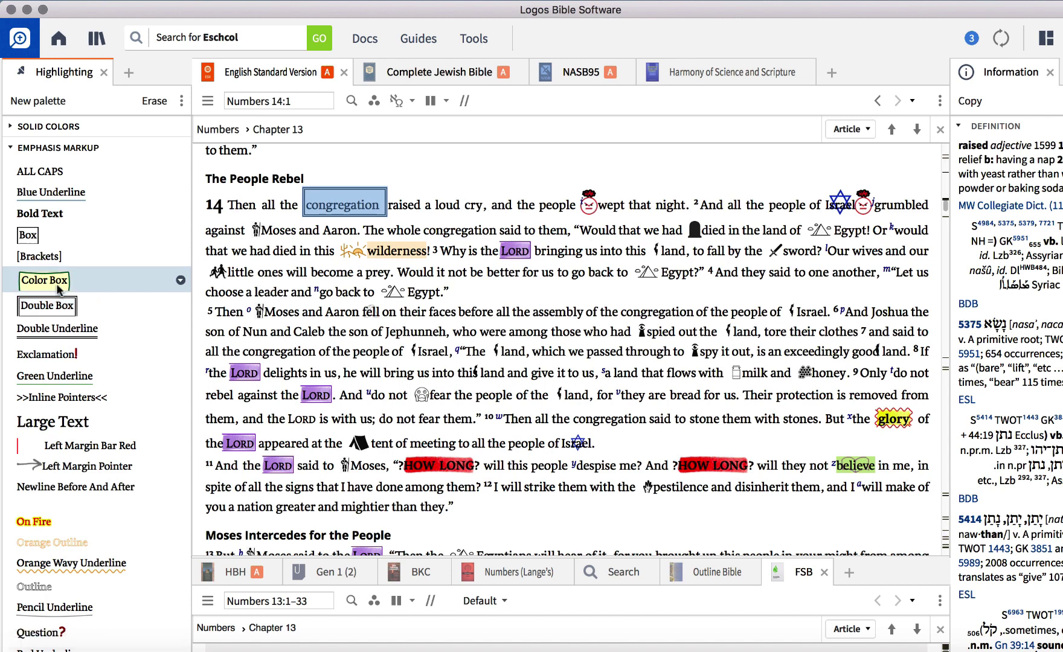
click(73, 424)
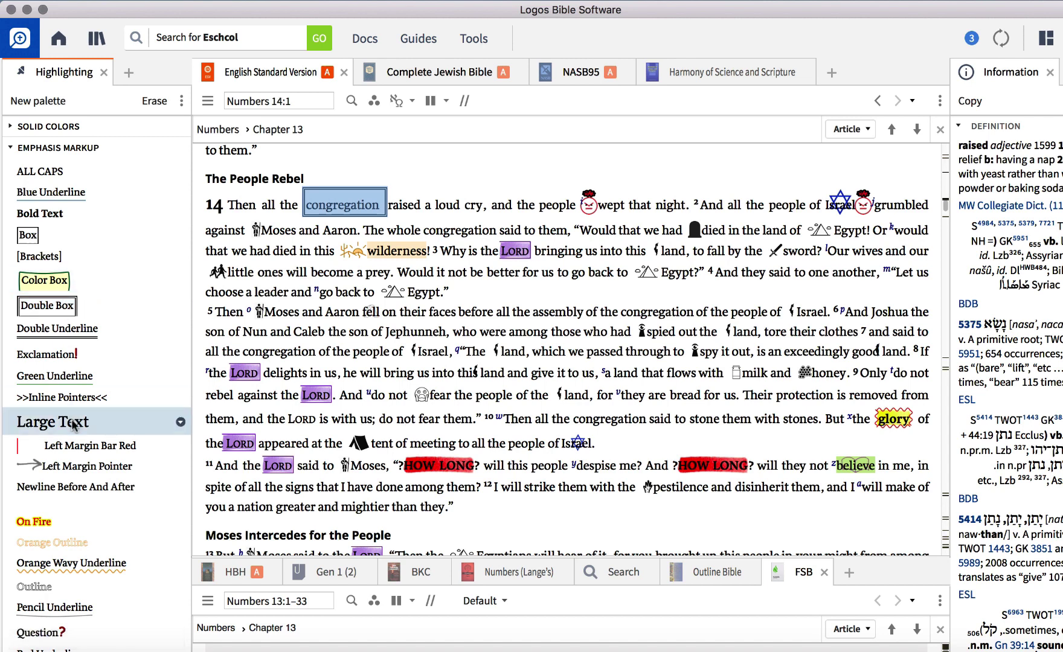
click(72, 424)
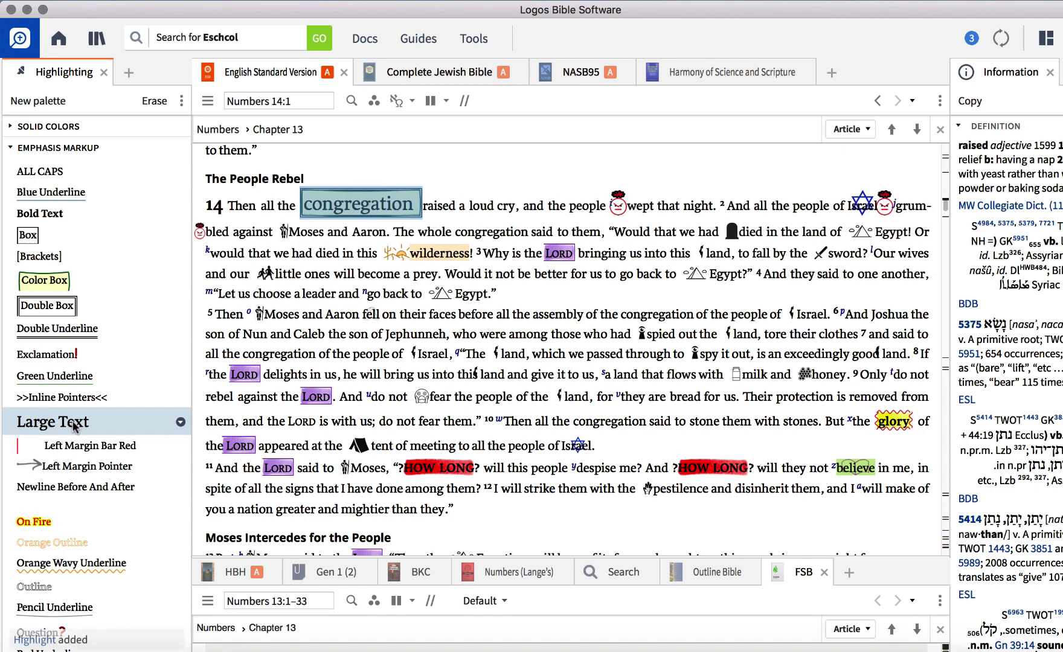
click(97, 523)
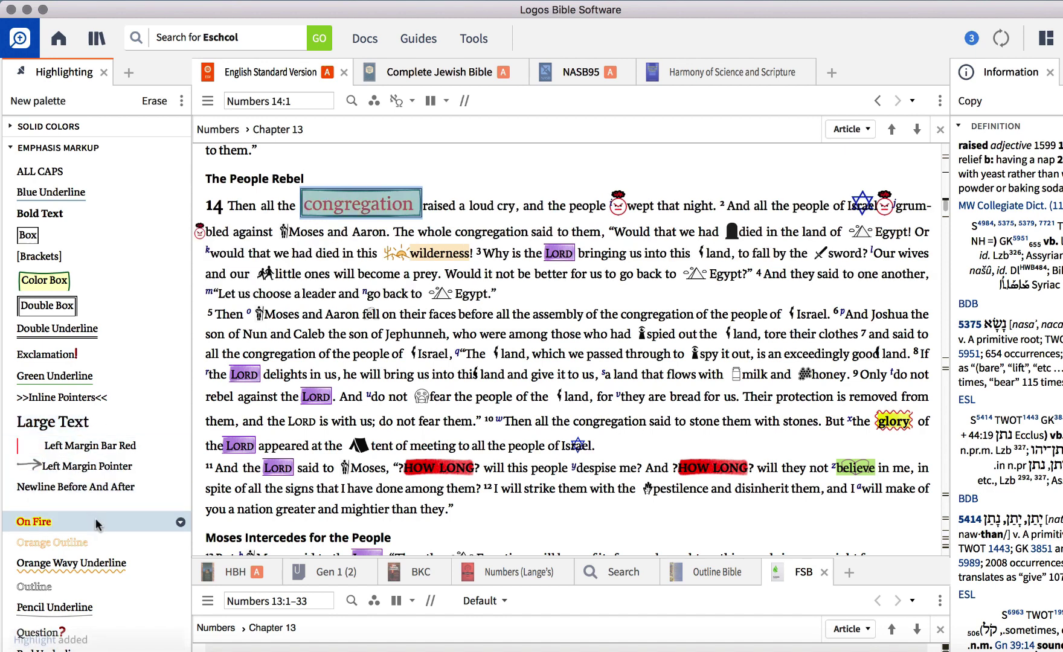
Remove the annotations from 'congregation raised' so the words are unmarked
click(342, 228)
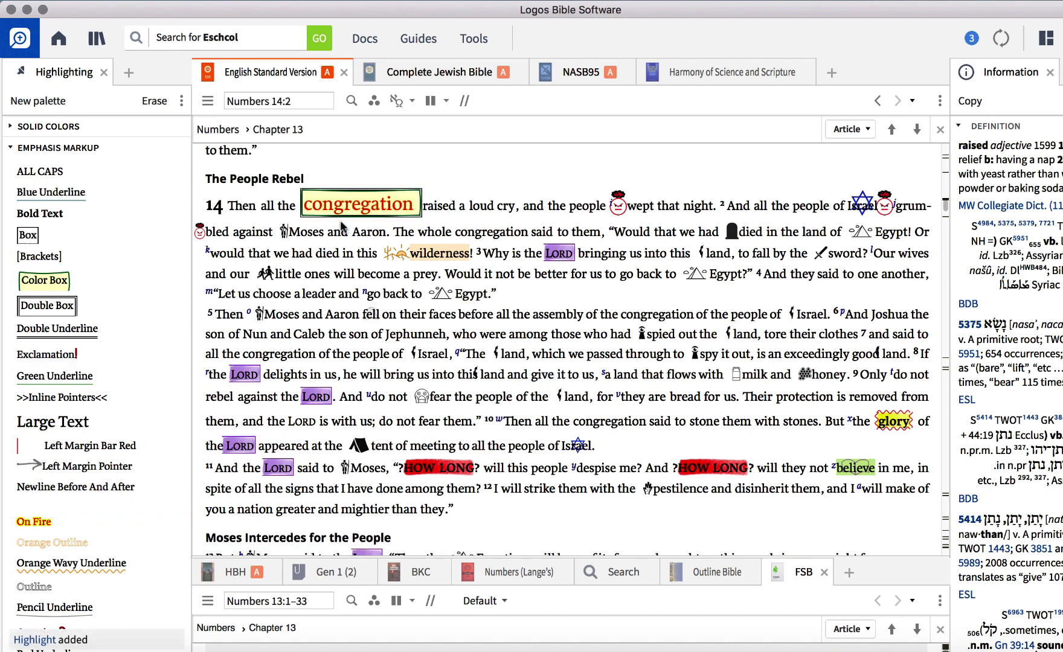
drag(430, 208, 324, 203)
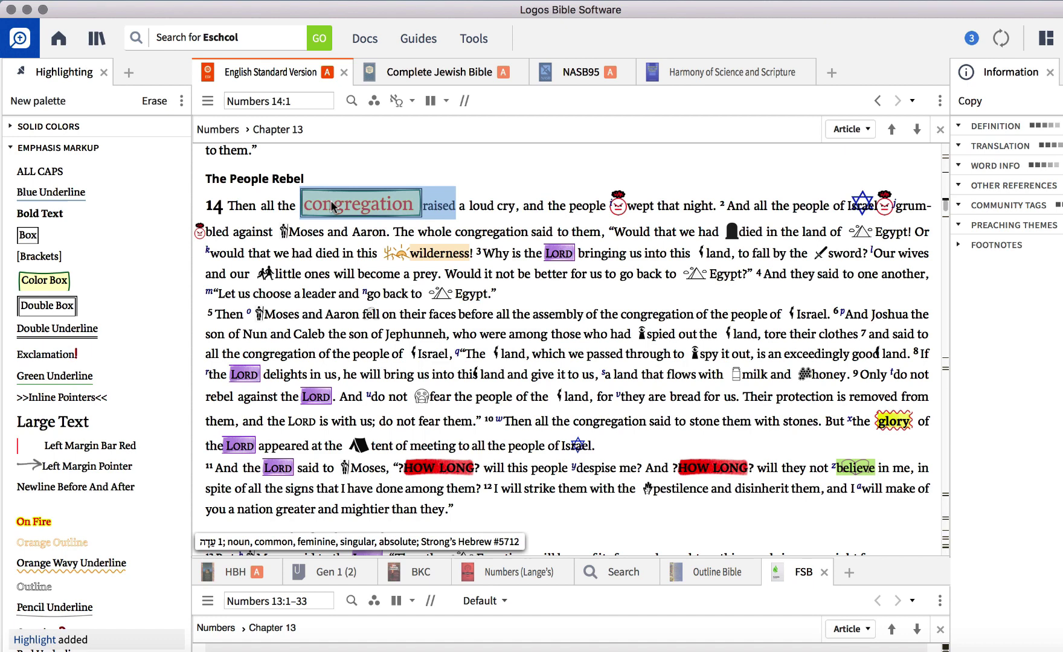
right_click(337, 212)
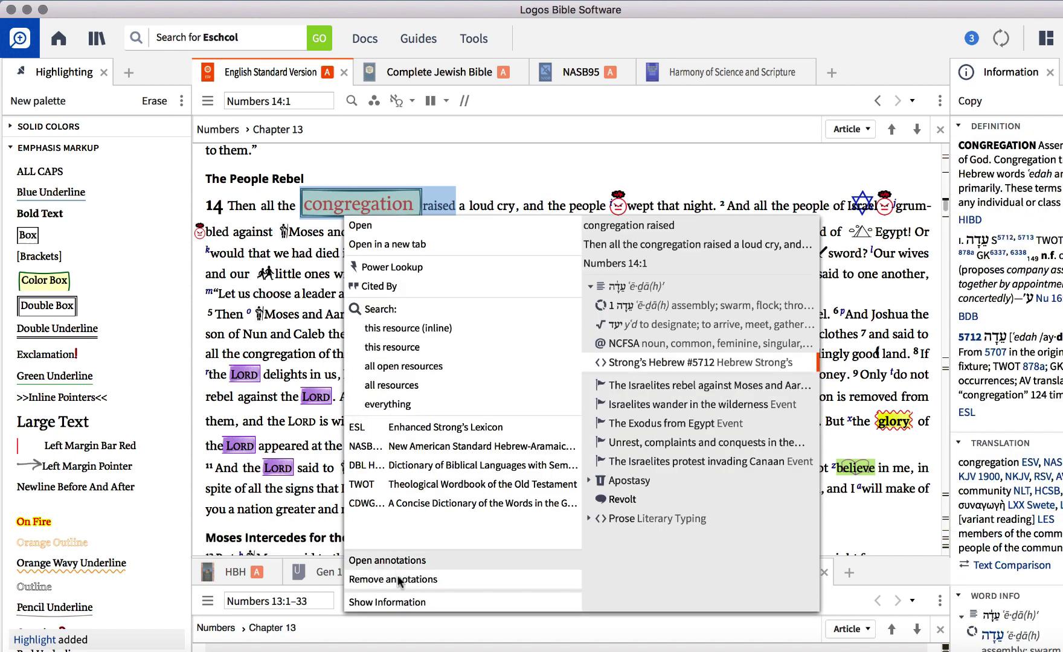
click(398, 581)
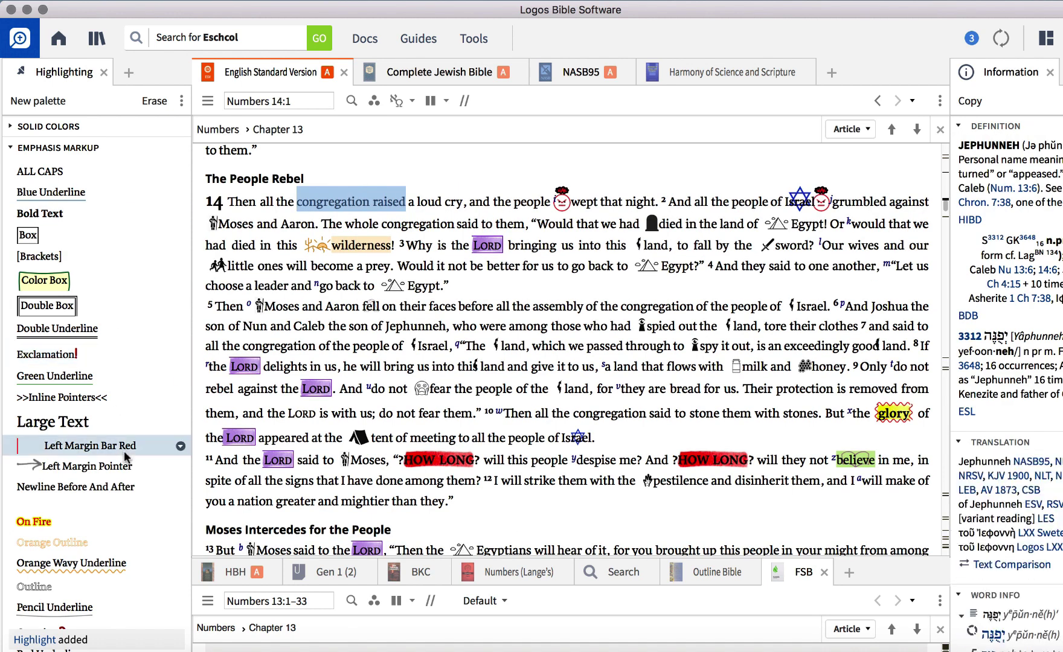
click(11, 149)
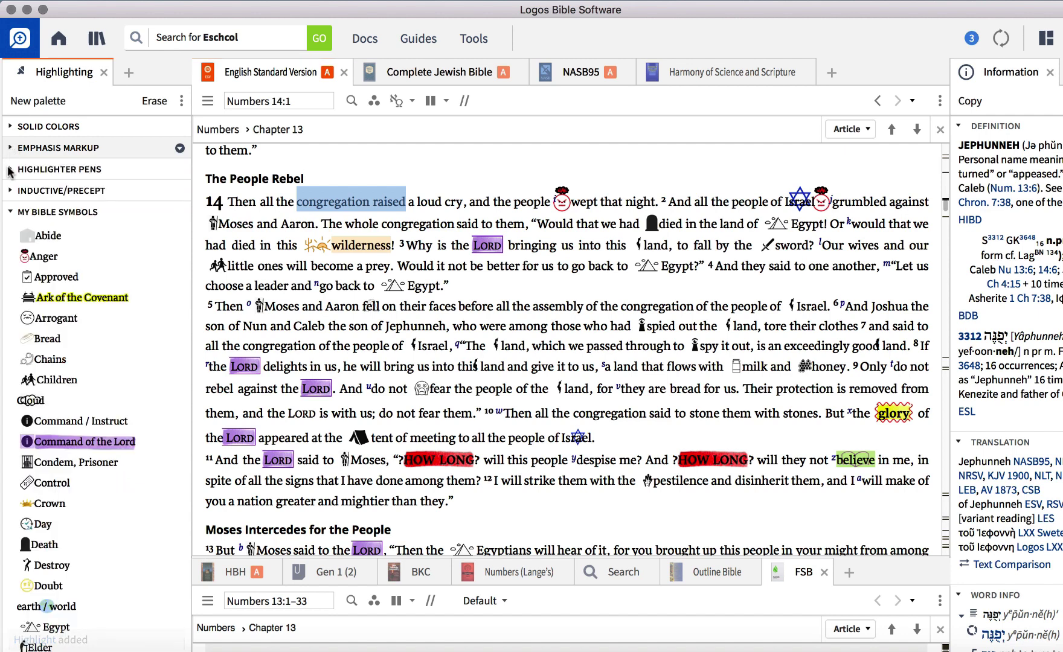
click(10, 191)
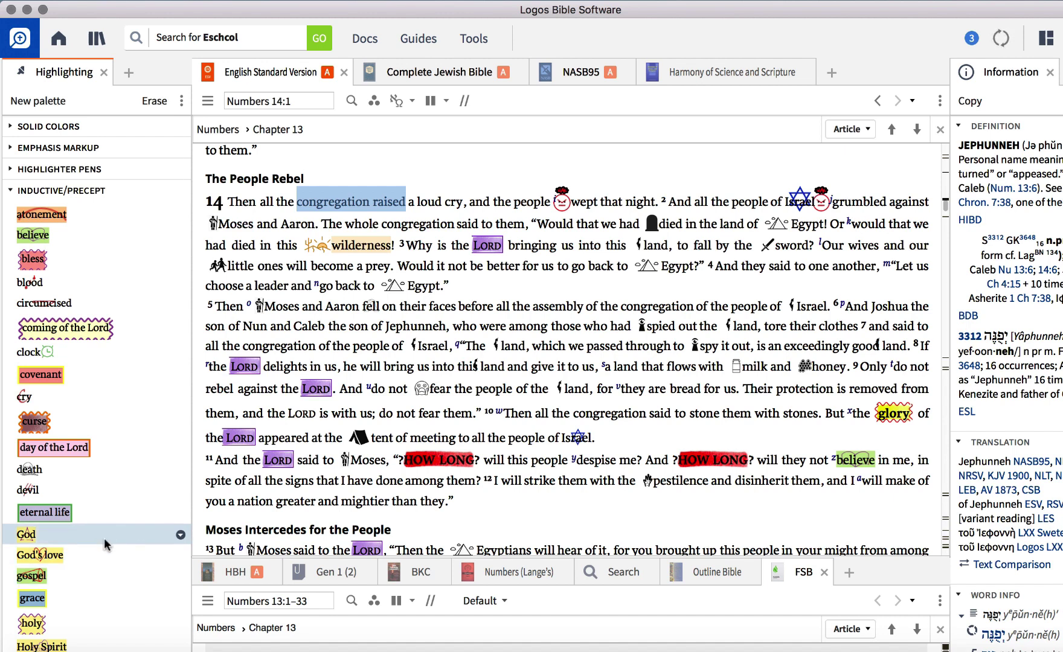
scroll(106, 546, down, 5)
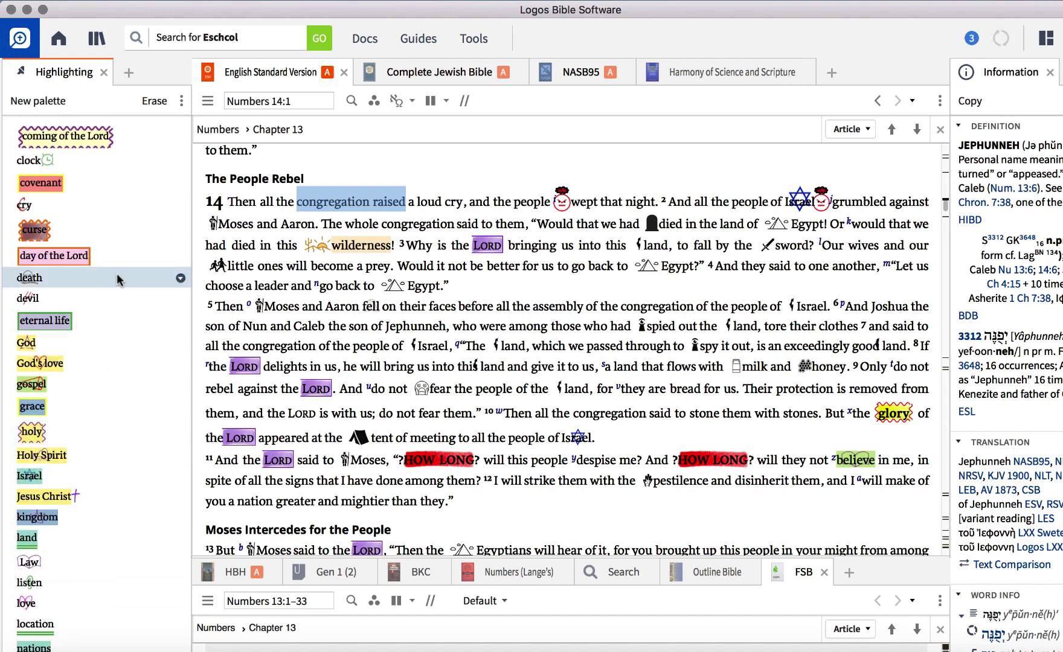
scroll(116, 273, up, 5)
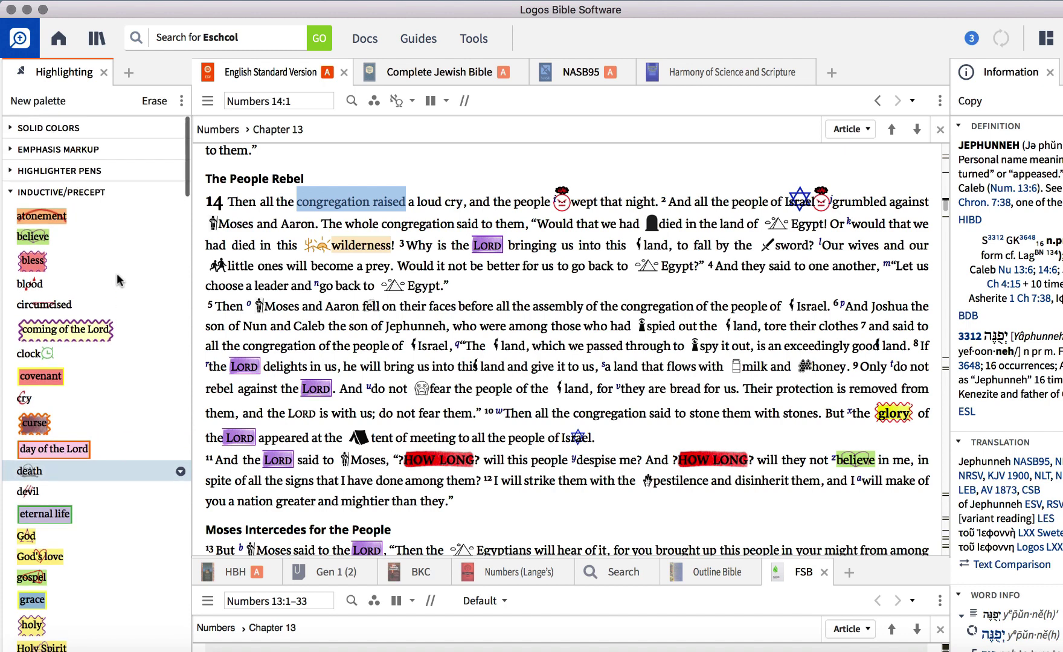
click(10, 192)
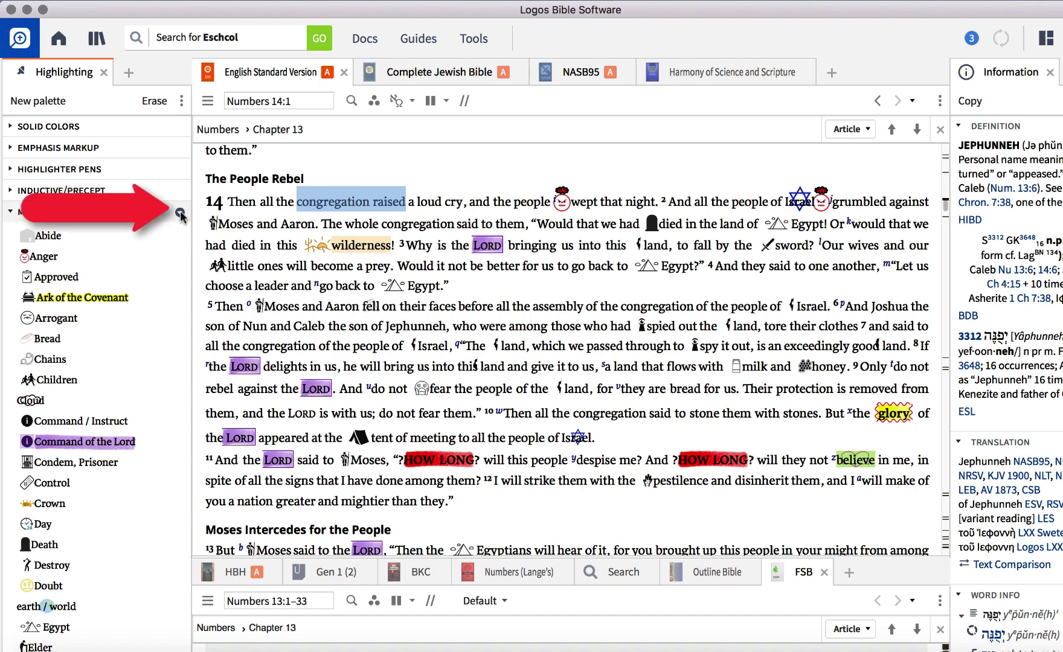
Create a new style in the My Bible Symbols palette named 'Sheep'
click(180, 213)
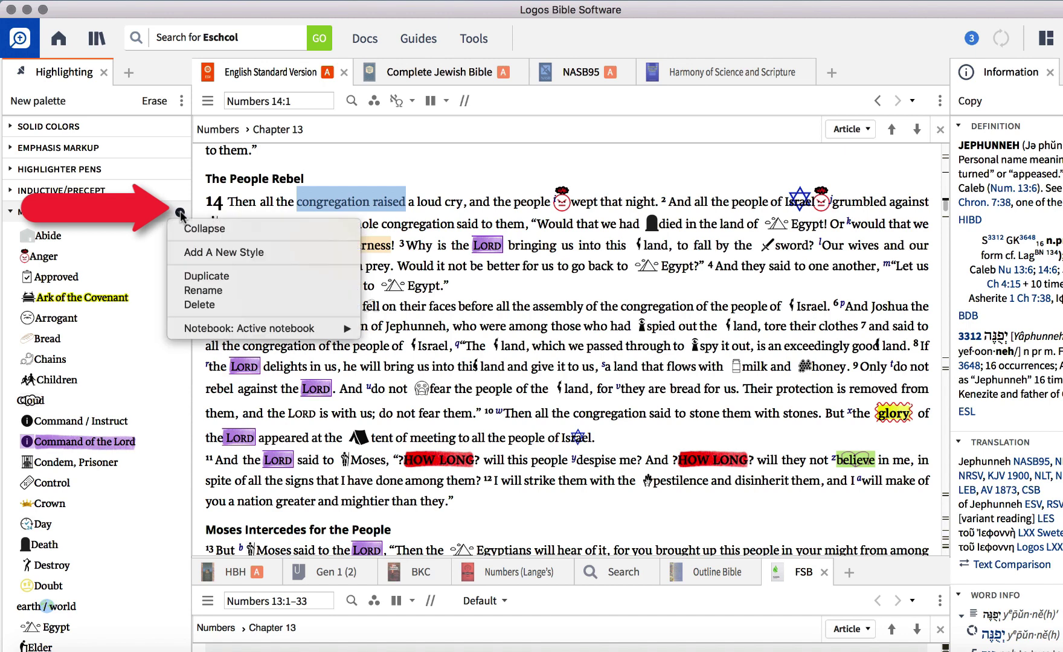
click(207, 253)
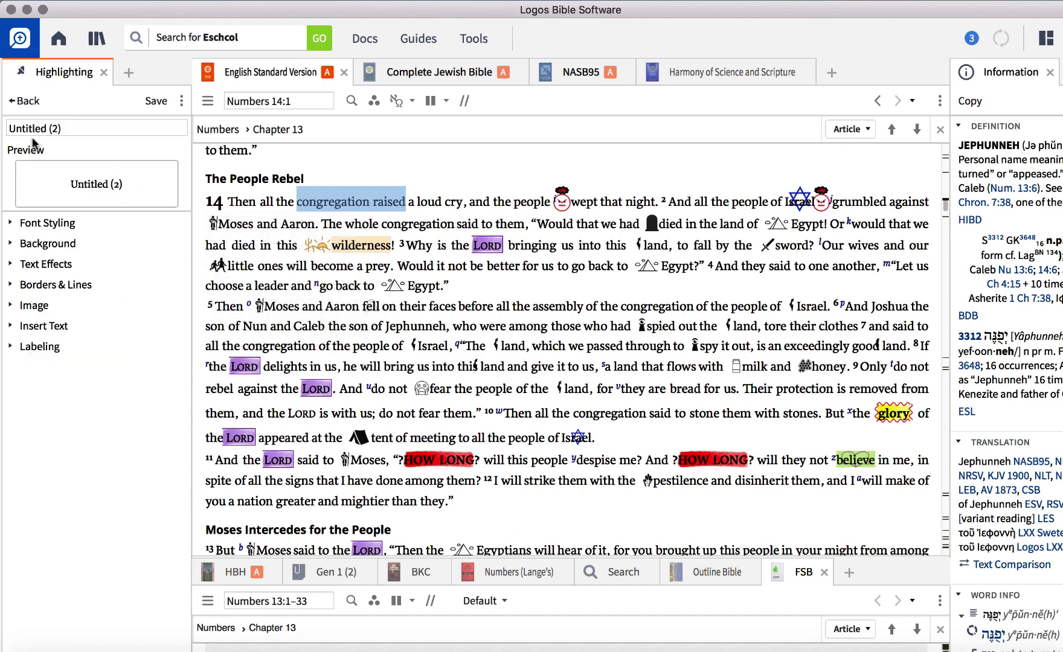
drag(80, 128, 2, 121)
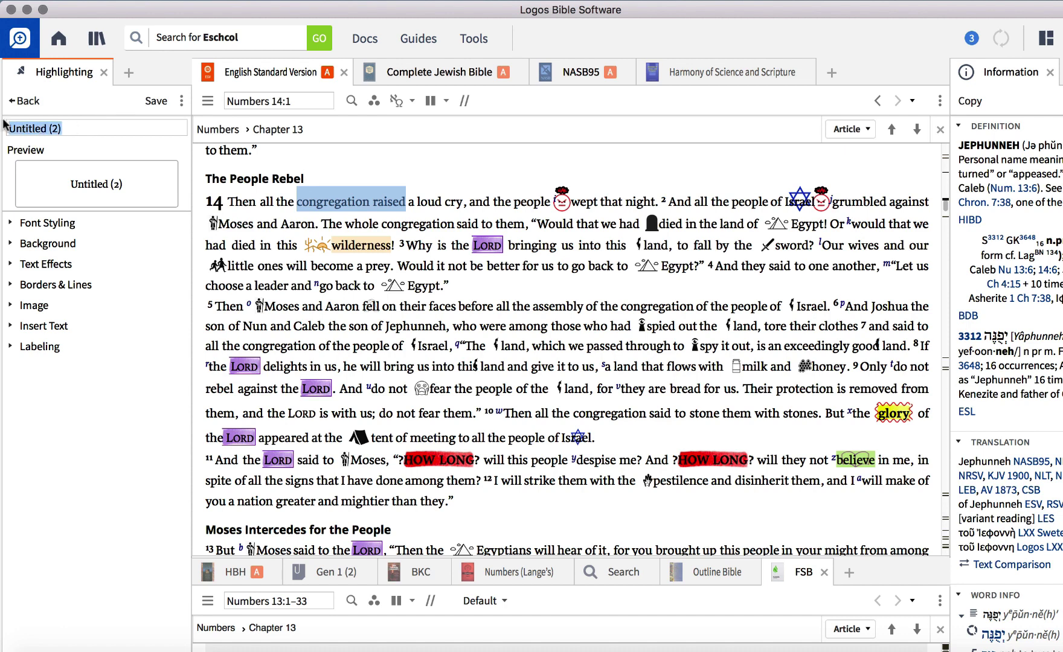
text(Sheep)
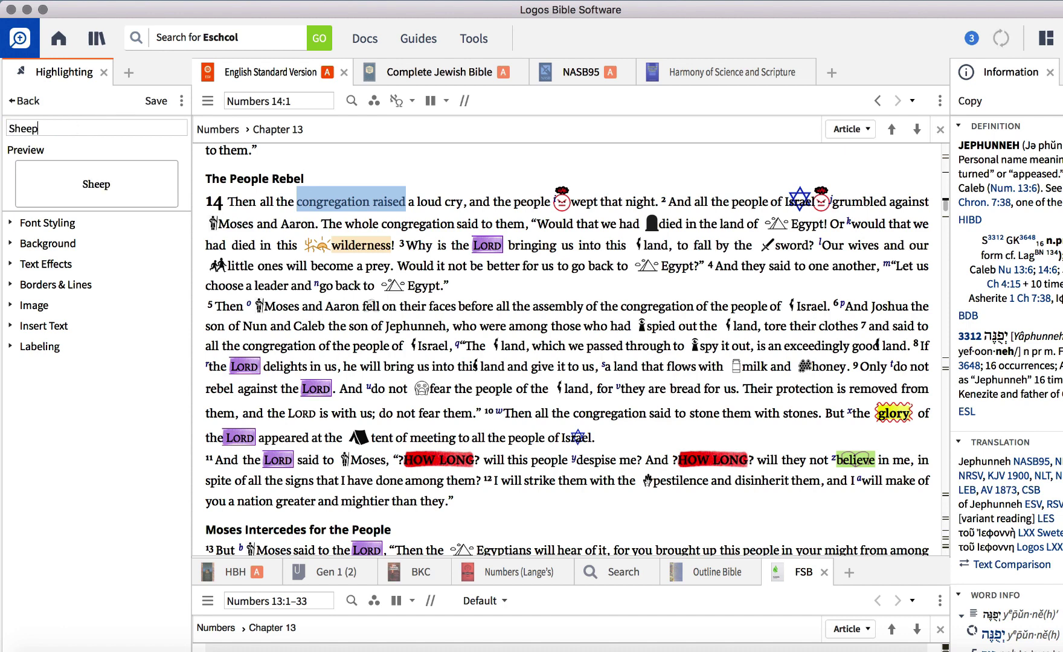
Preview the Aller, Apple Chancery and ArwenBold fonts, then keep the Default font
click(9, 225)
click(110, 252)
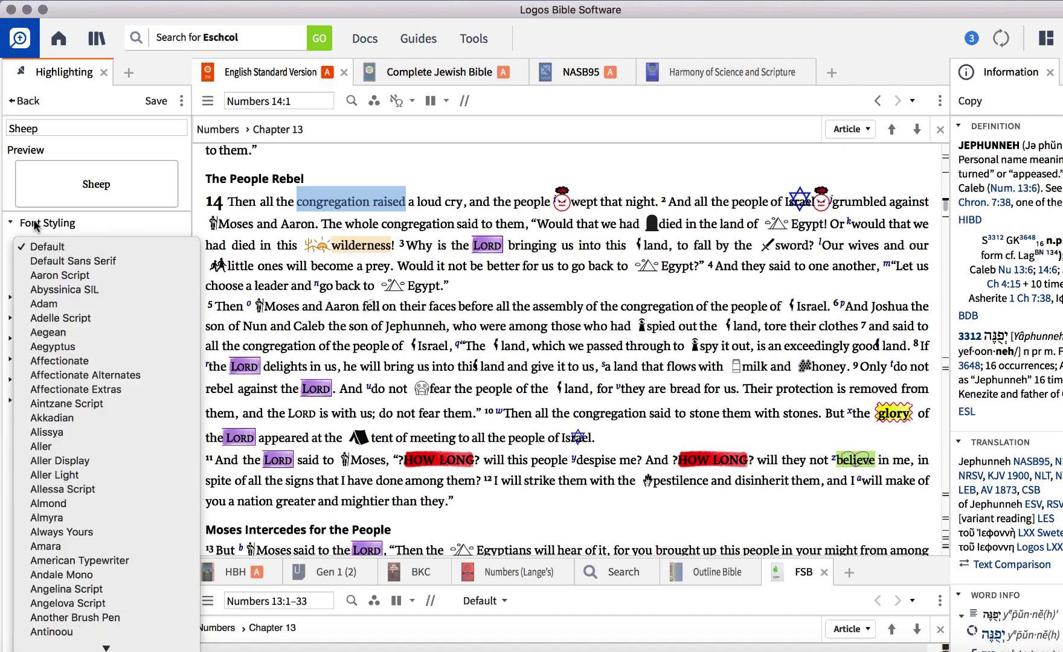
click(66, 450)
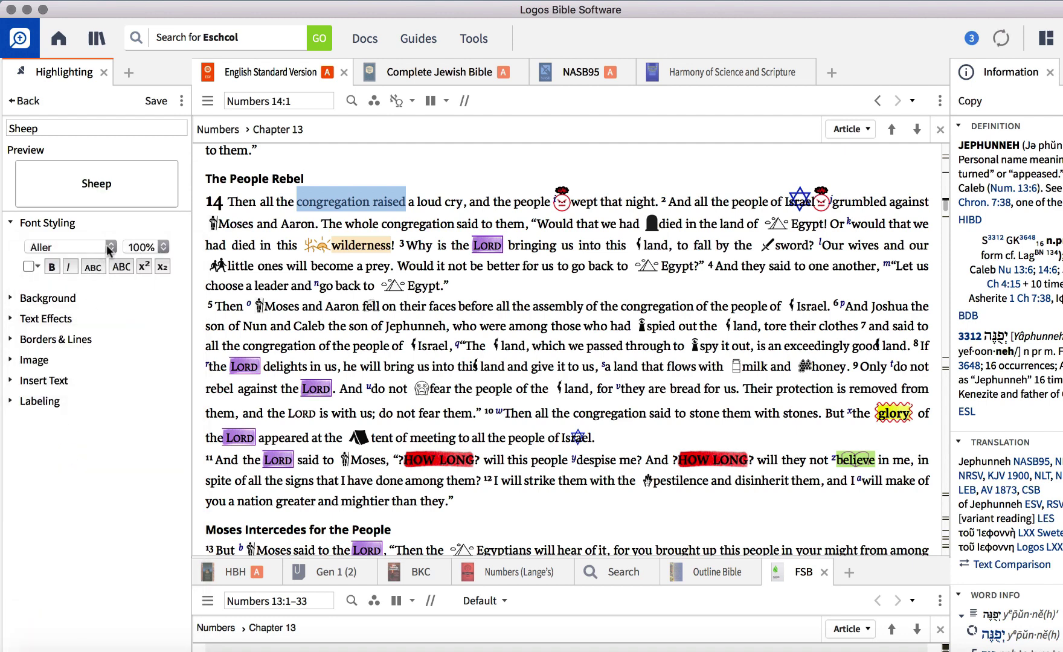
click(110, 252)
click(107, 461)
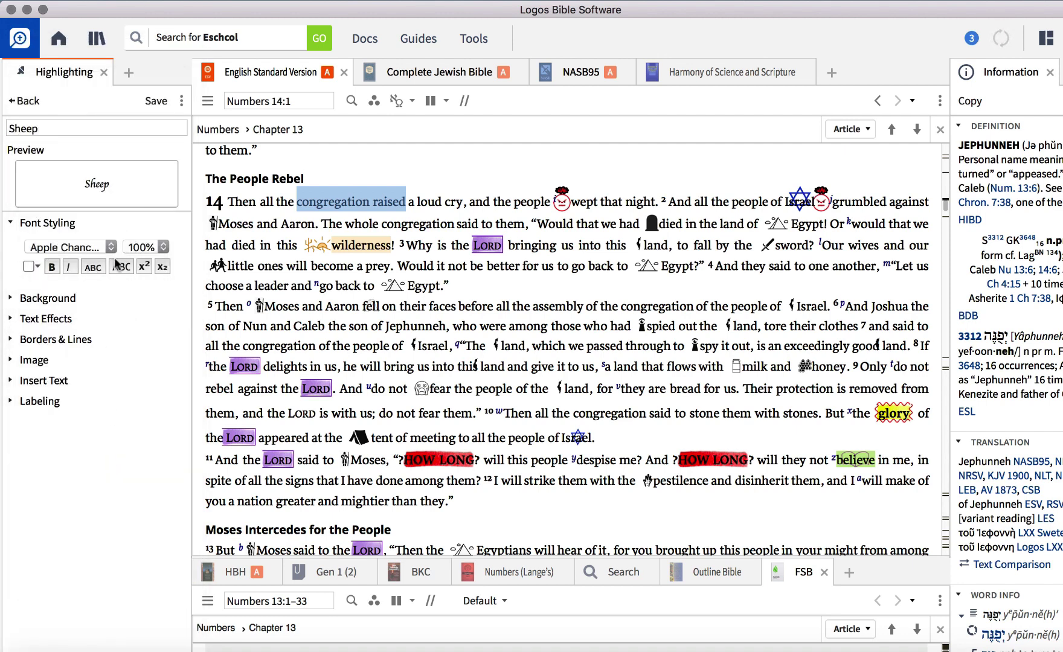
click(112, 246)
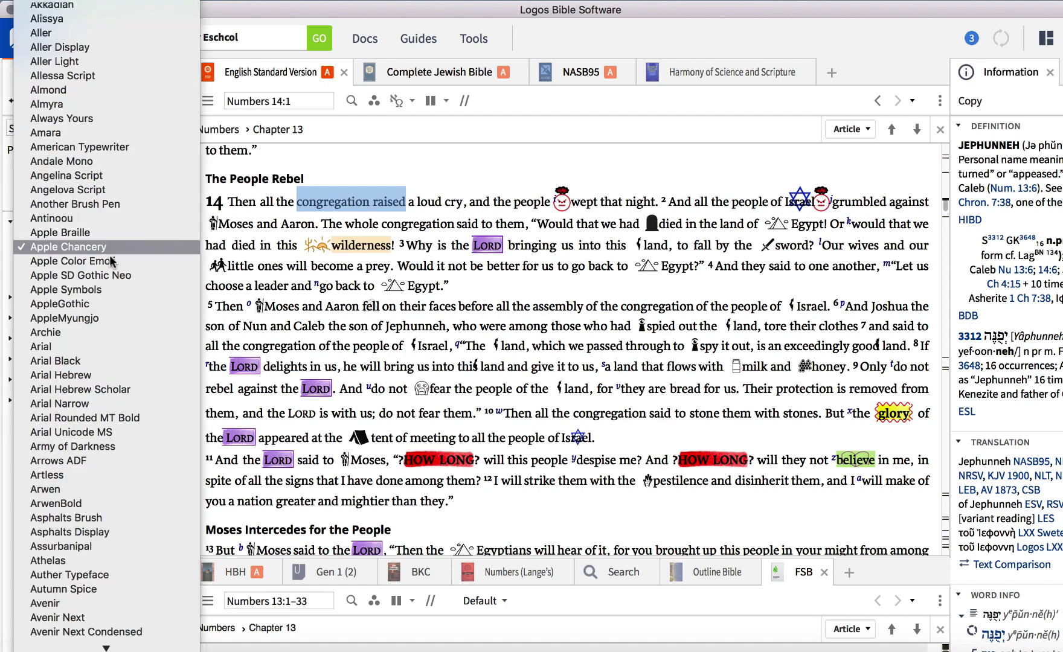
click(111, 501)
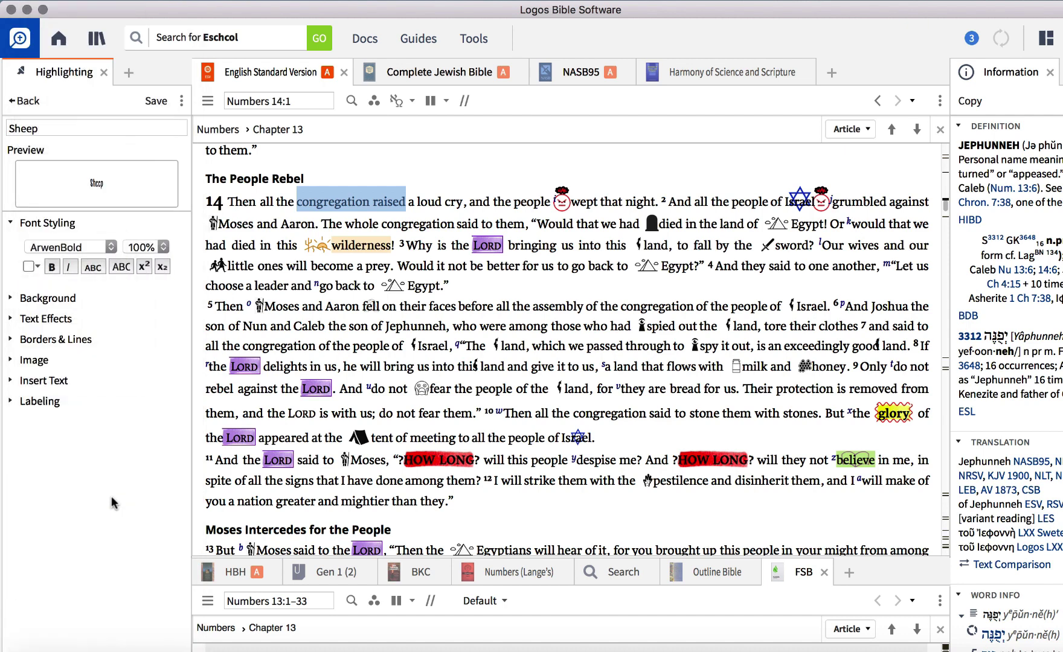
click(110, 248)
mouse_move(121, 3)
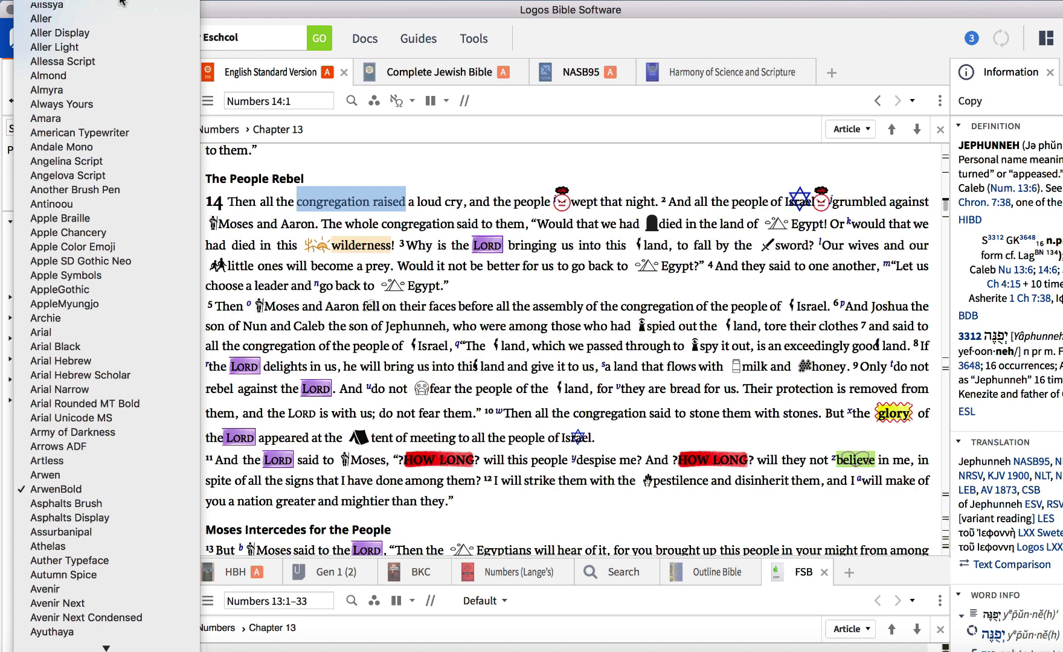
click(121, 5)
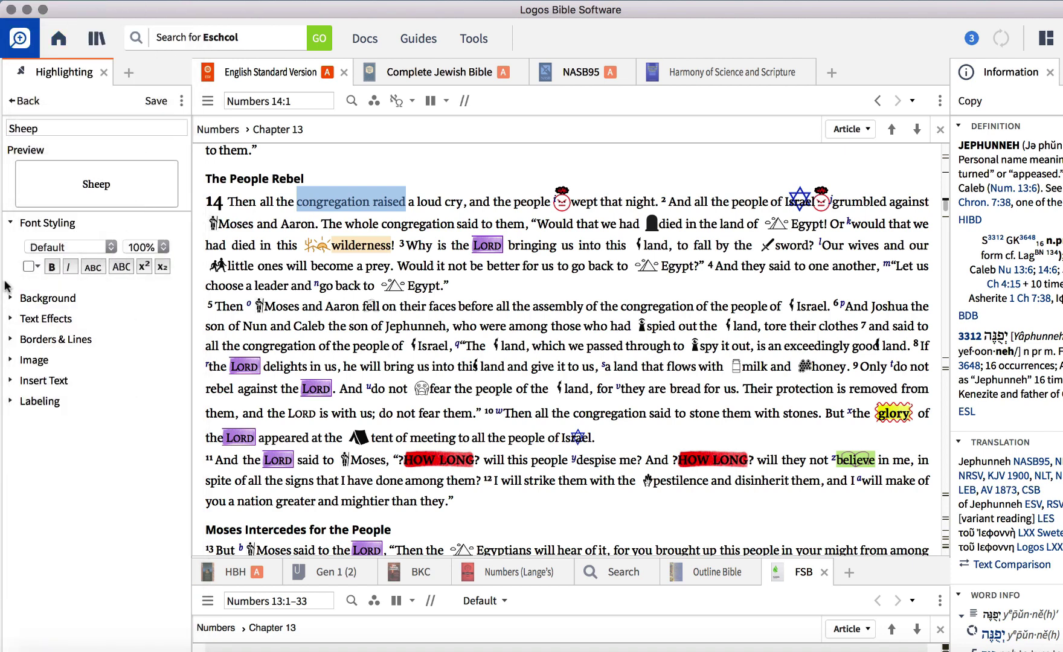
Try solid yellow and red natural highlighter backgrounds, then set the style to No background
click(11, 298)
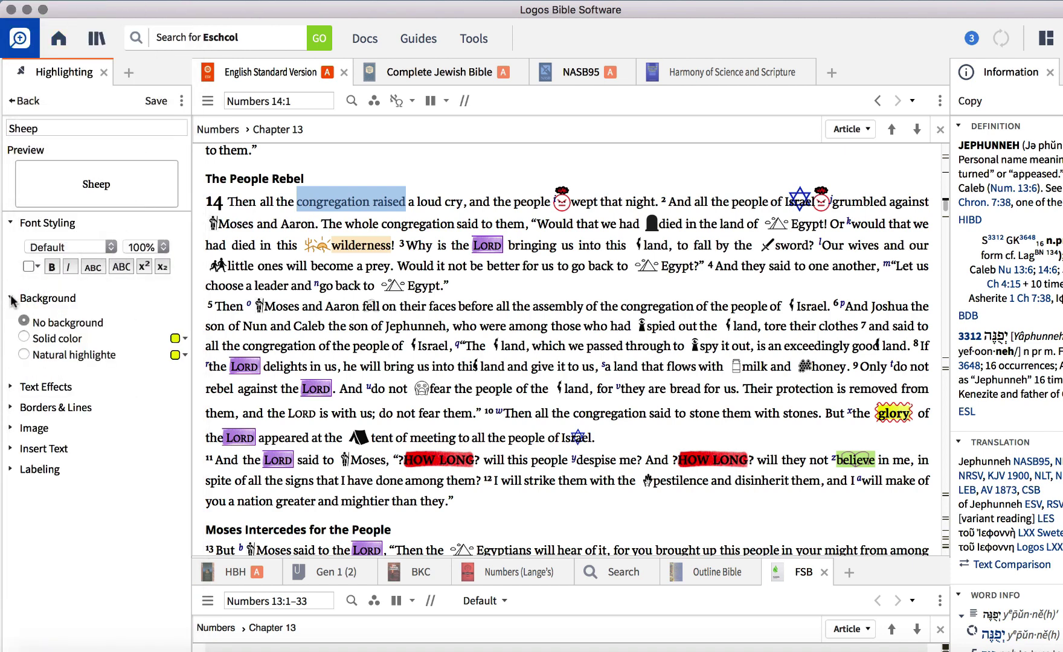
click(24, 338)
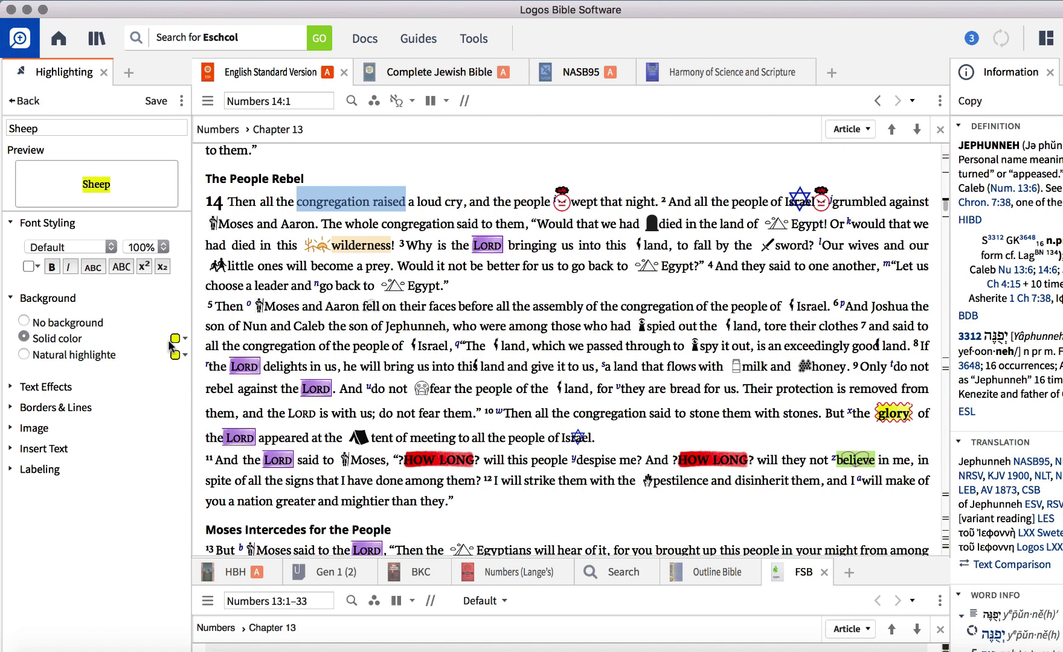
click(24, 355)
click(11, 387)
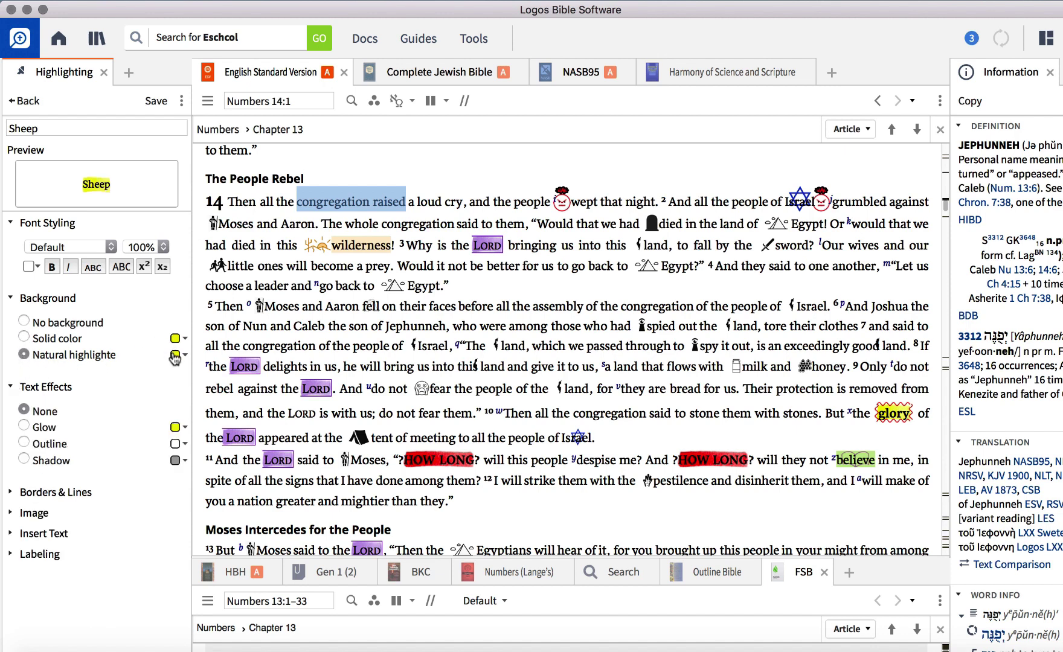
click(174, 355)
click(198, 400)
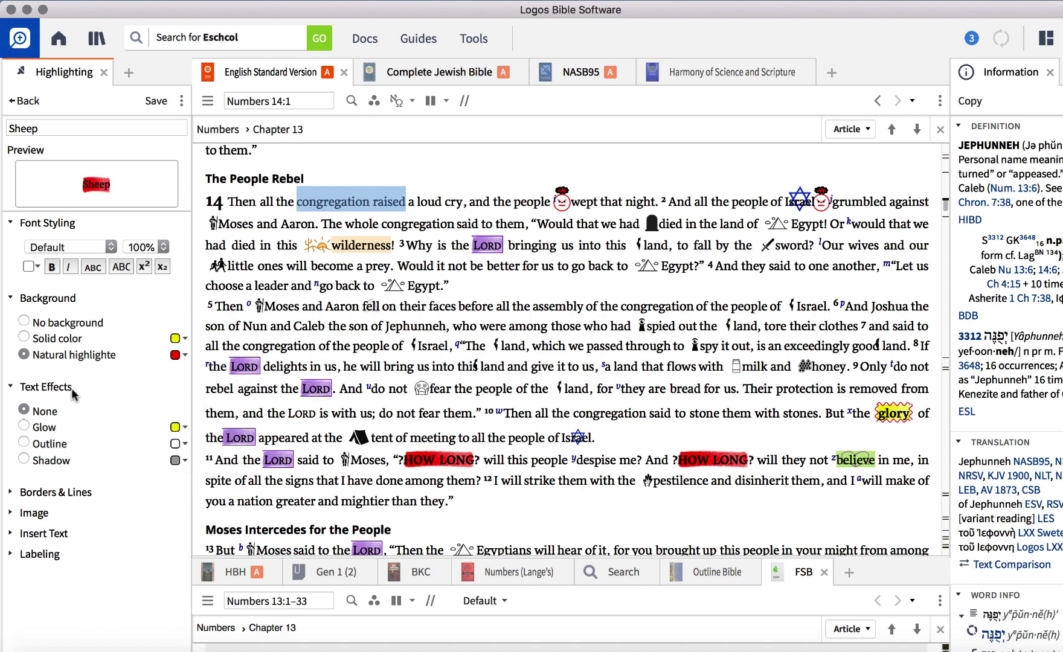
click(26, 323)
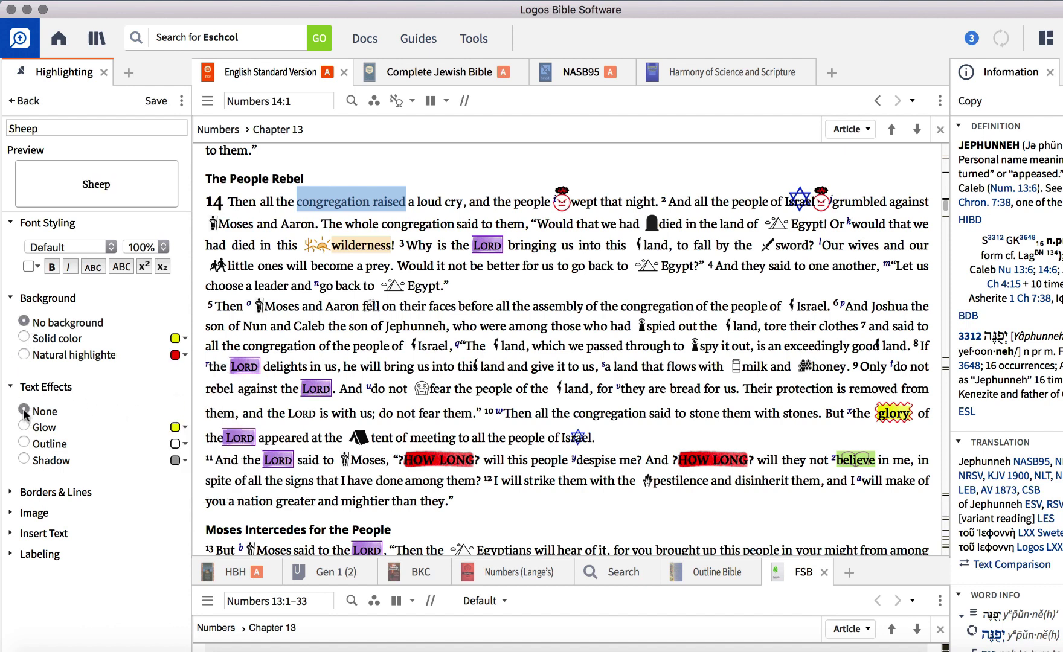
Preview Glow, Outline and Shadow text effects, then set the text effect to None
click(46, 426)
click(25, 444)
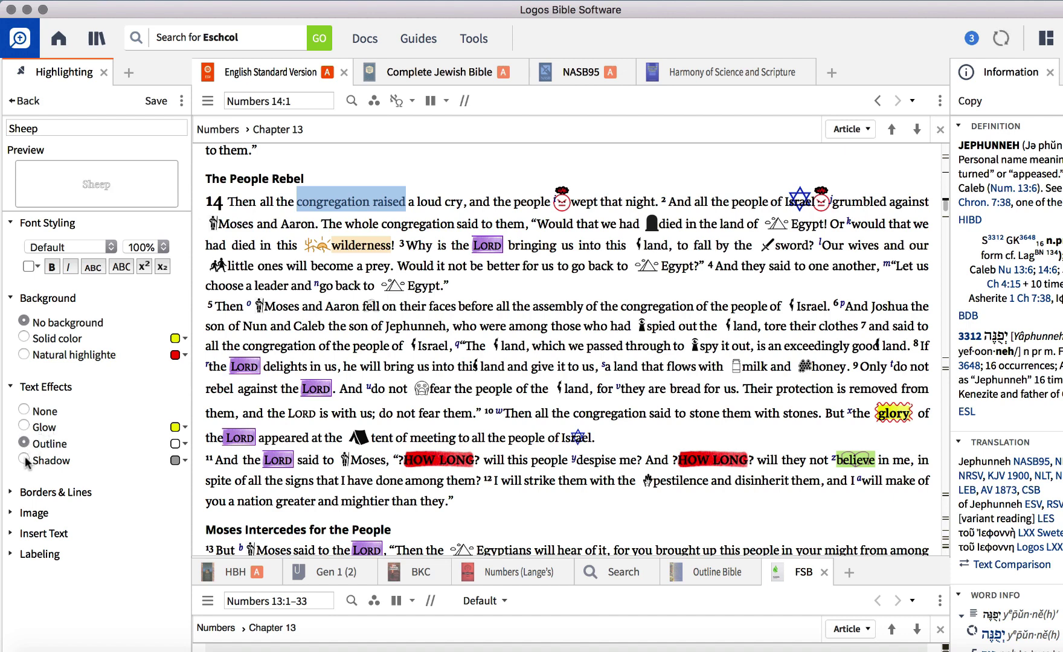
click(25, 459)
click(26, 412)
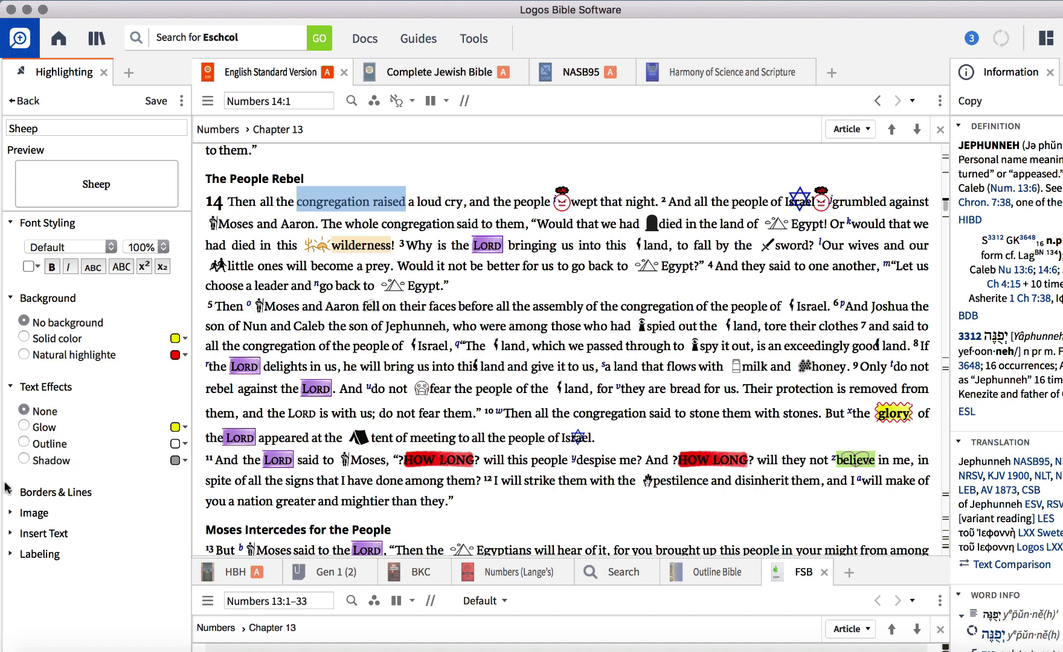
click(10, 493)
Preview a red wavy border on the text's sides, then set the border style to No border
scroll(89, 525, down, 2)
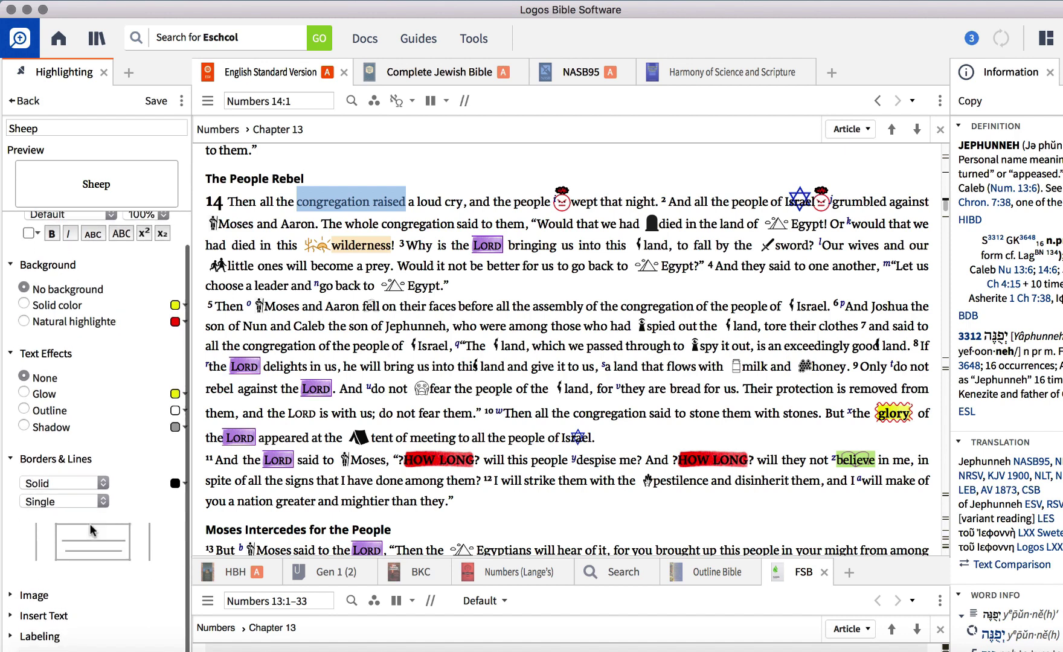
click(104, 493)
click(88, 562)
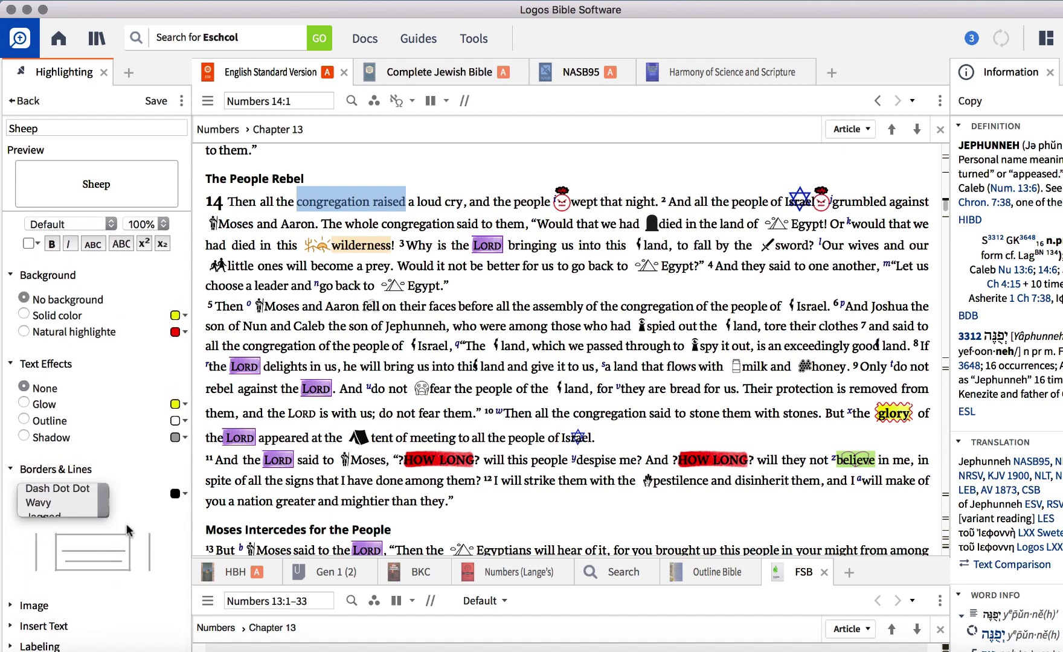
click(175, 494)
click(197, 530)
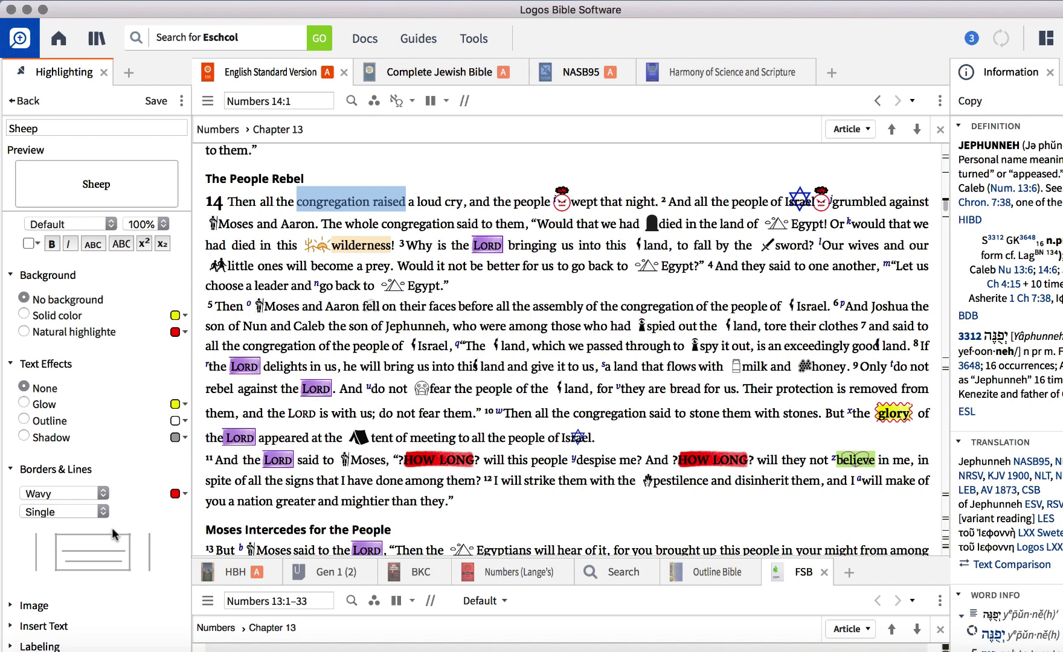
click(129, 556)
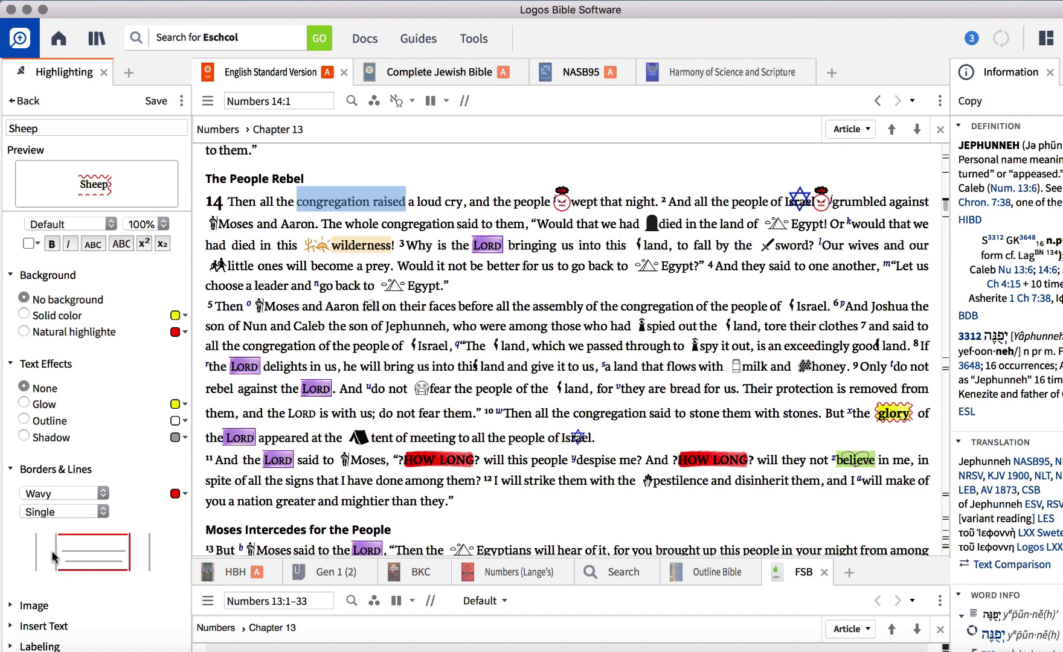
click(56, 554)
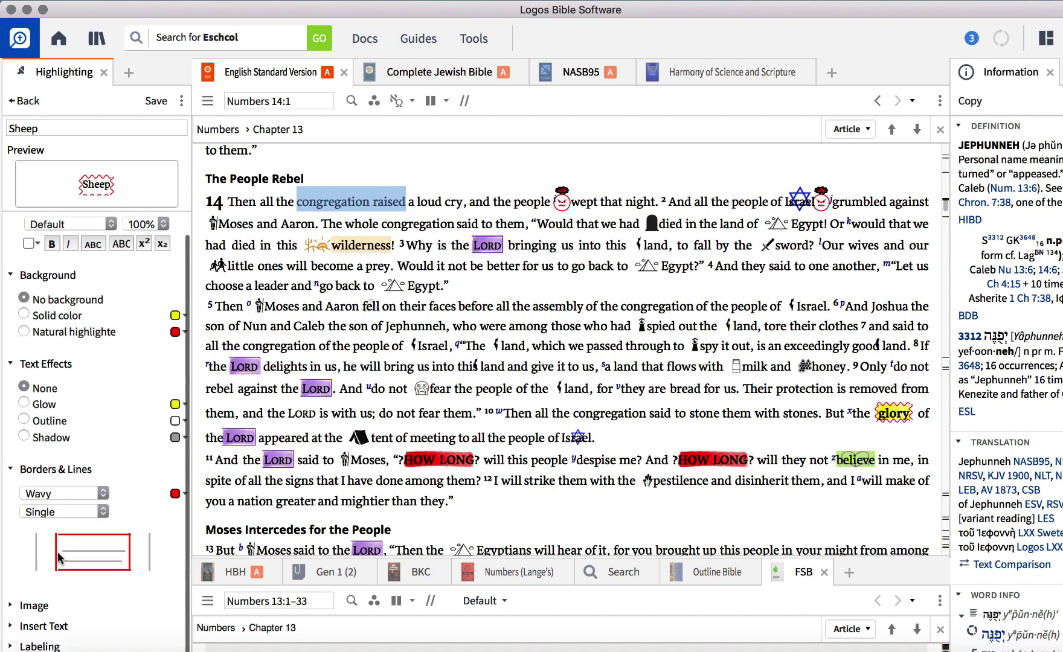
click(101, 496)
click(31, 472)
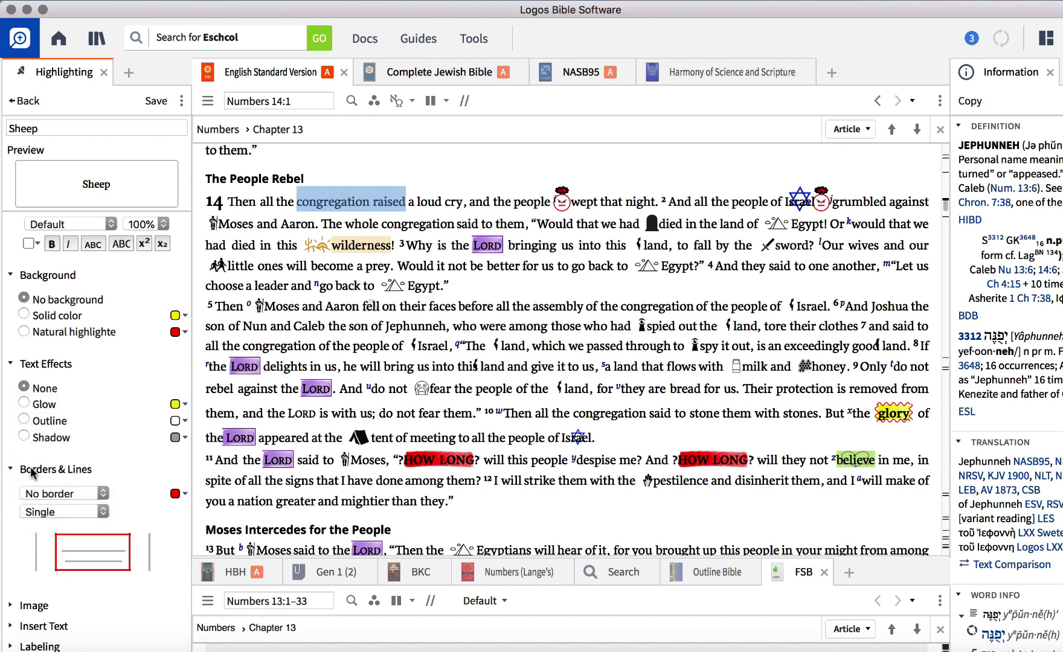
Attach the sheep PNG from the Desktop as the Sheep style's image
click(10, 470)
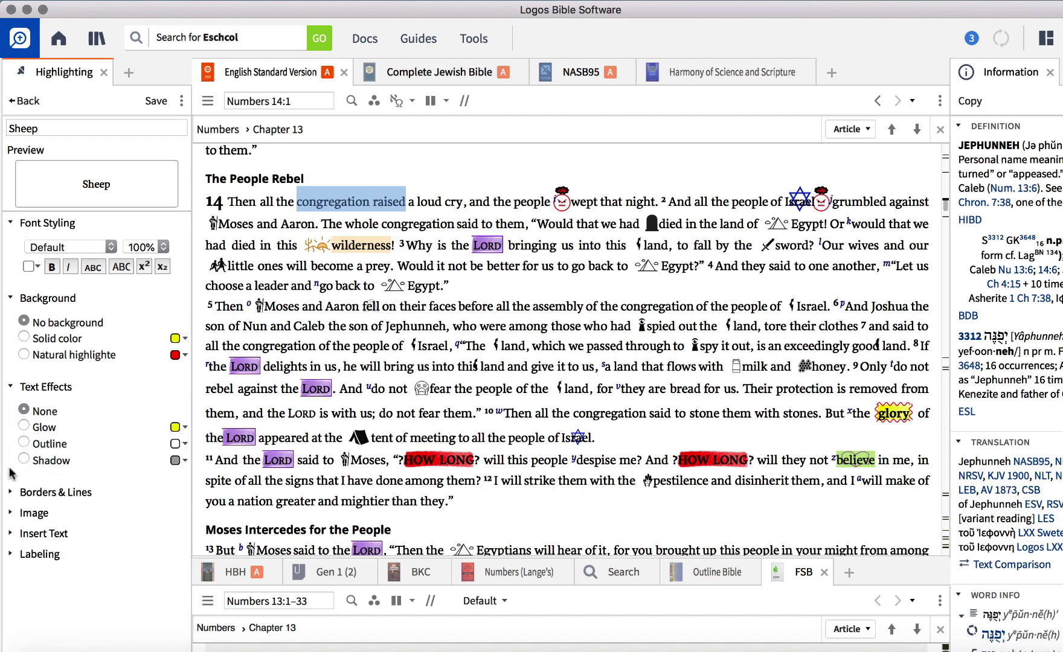
click(10, 514)
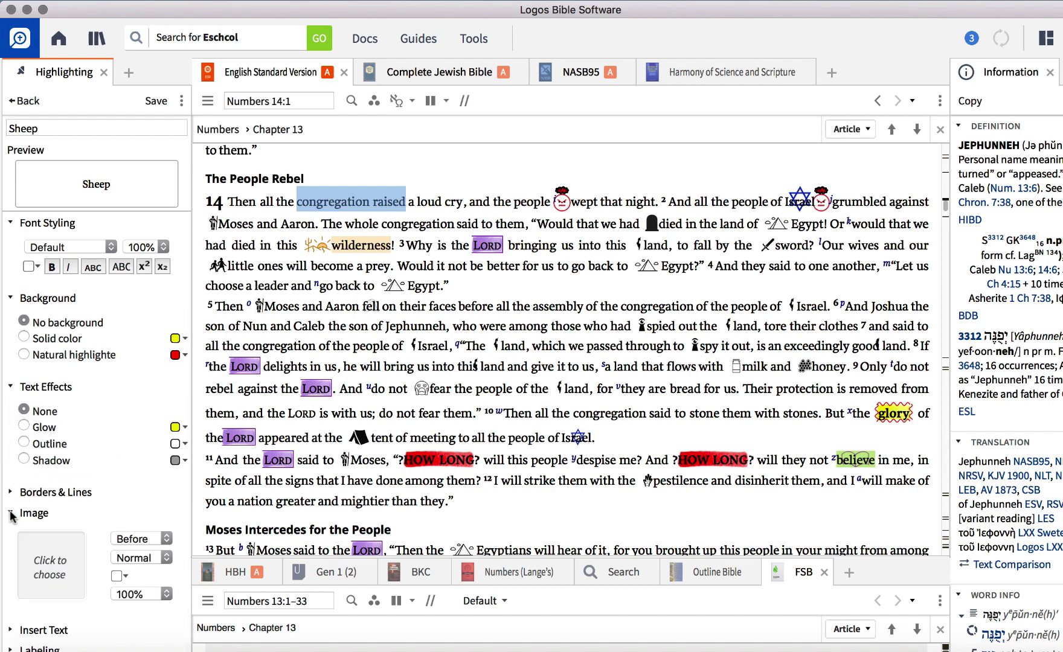
click(49, 566)
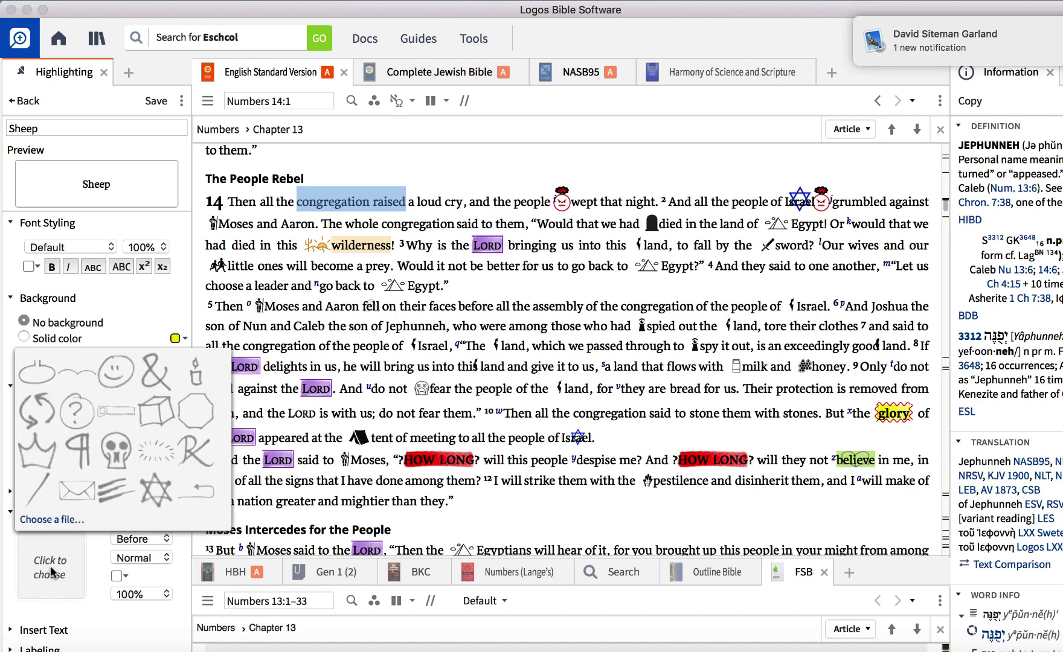
click(60, 522)
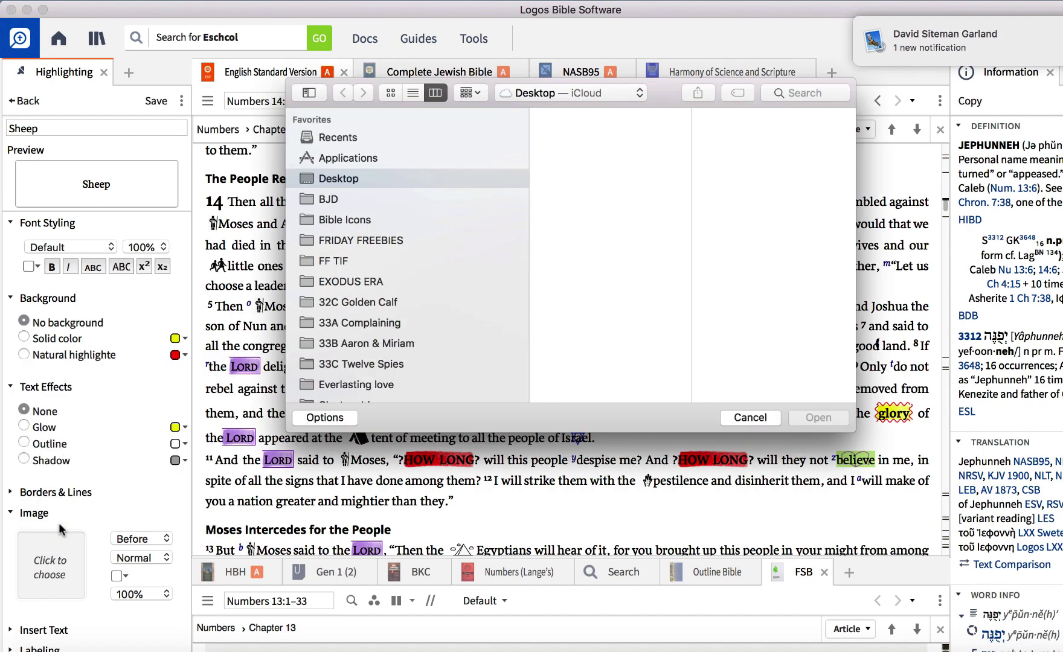
click(812, 94)
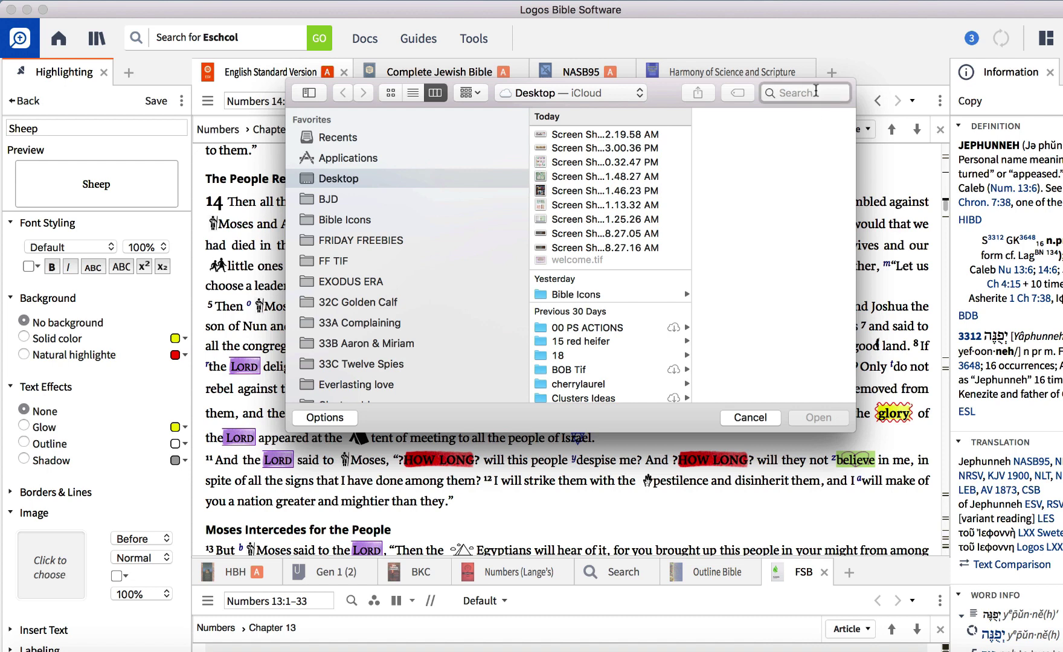
key(super+v)
key(super+a)
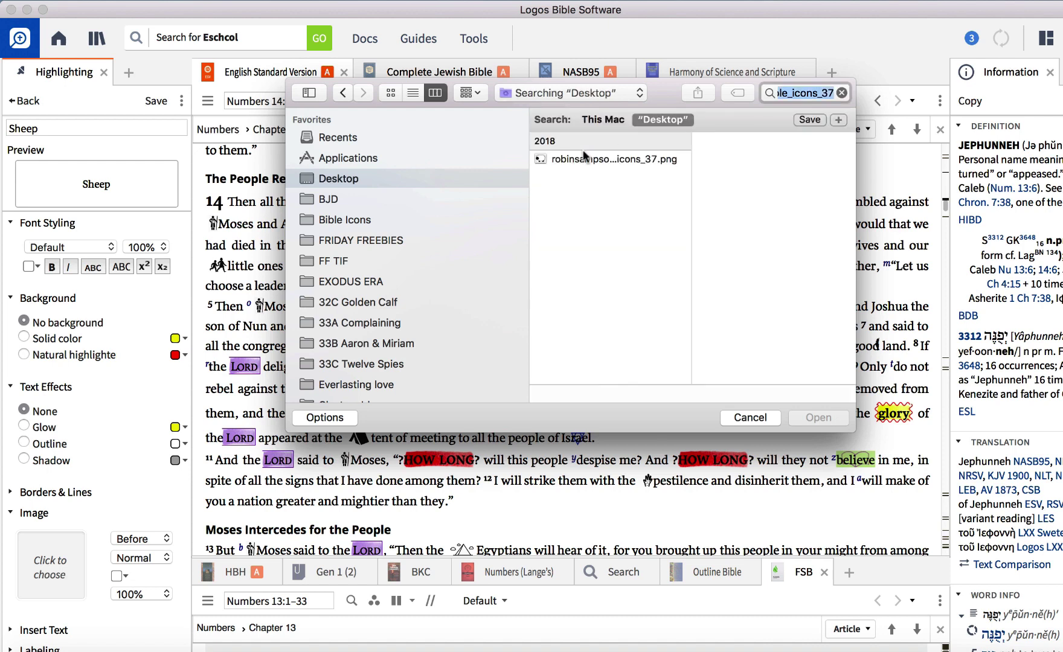
click(595, 160)
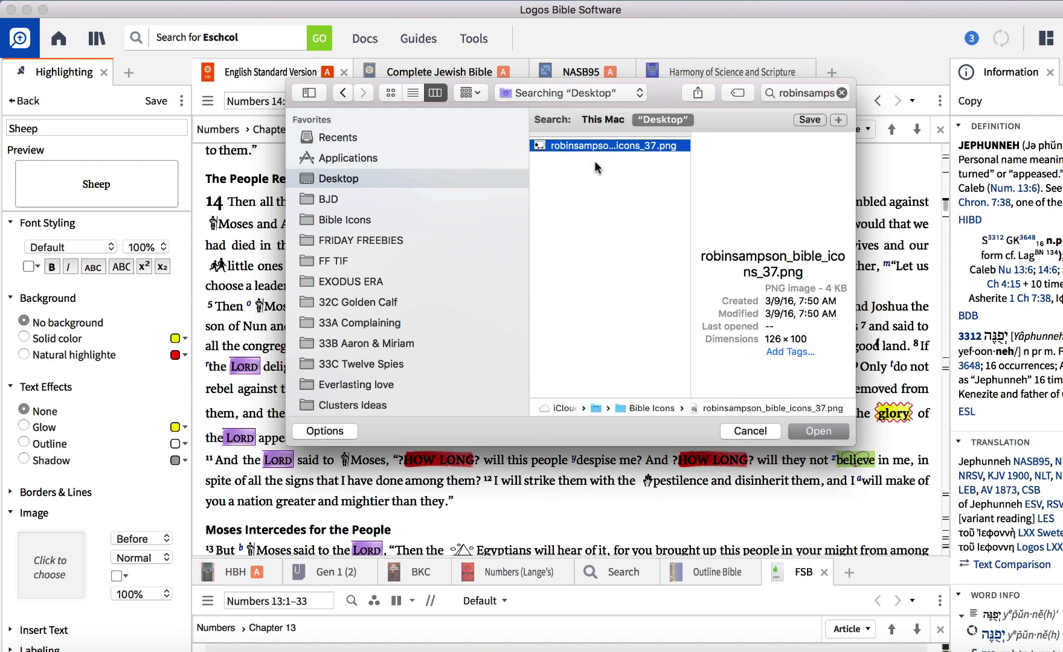
click(821, 431)
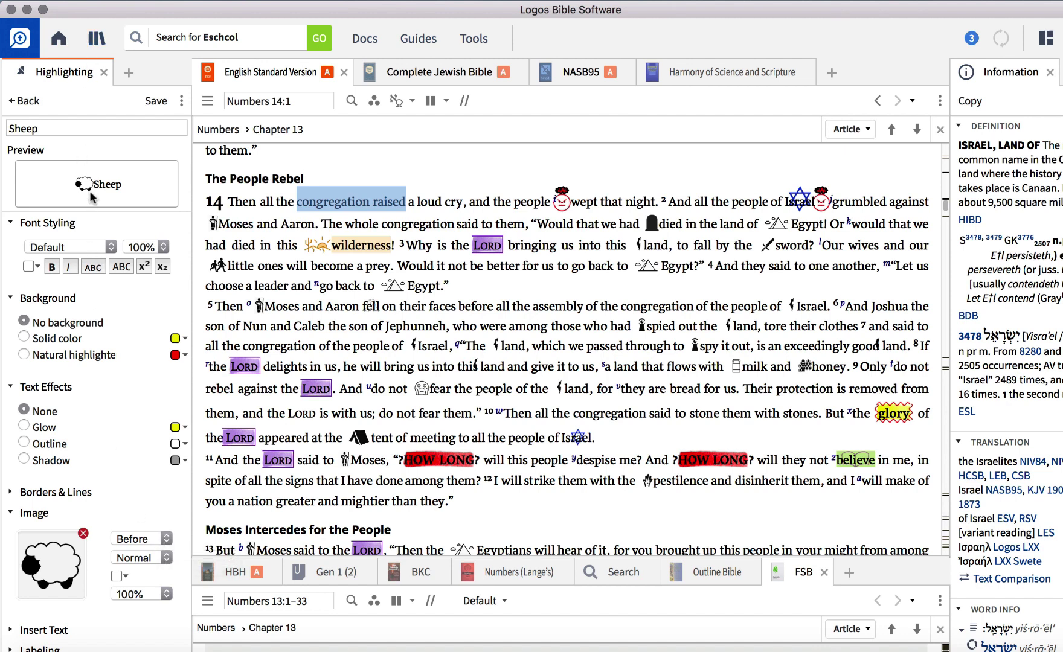
click(161, 539)
click(165, 567)
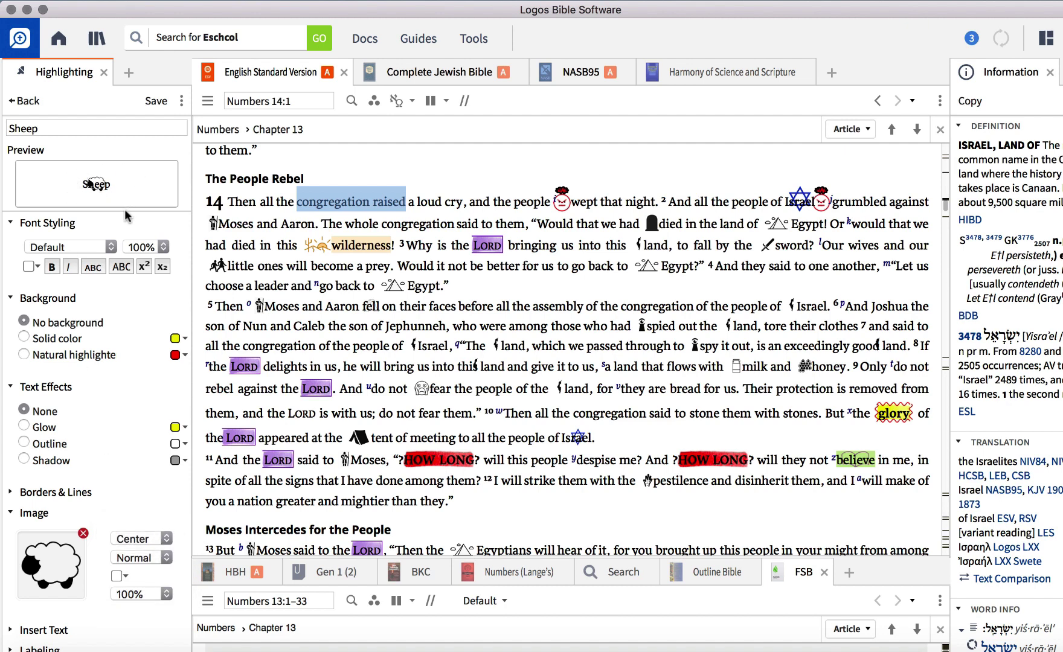
click(167, 540)
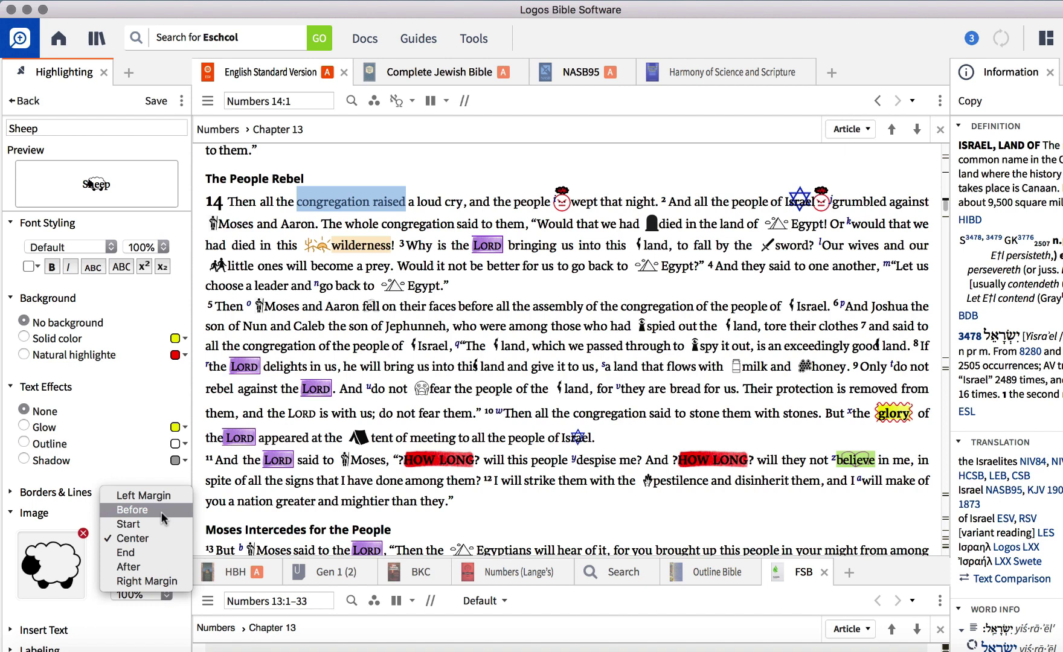
click(161, 511)
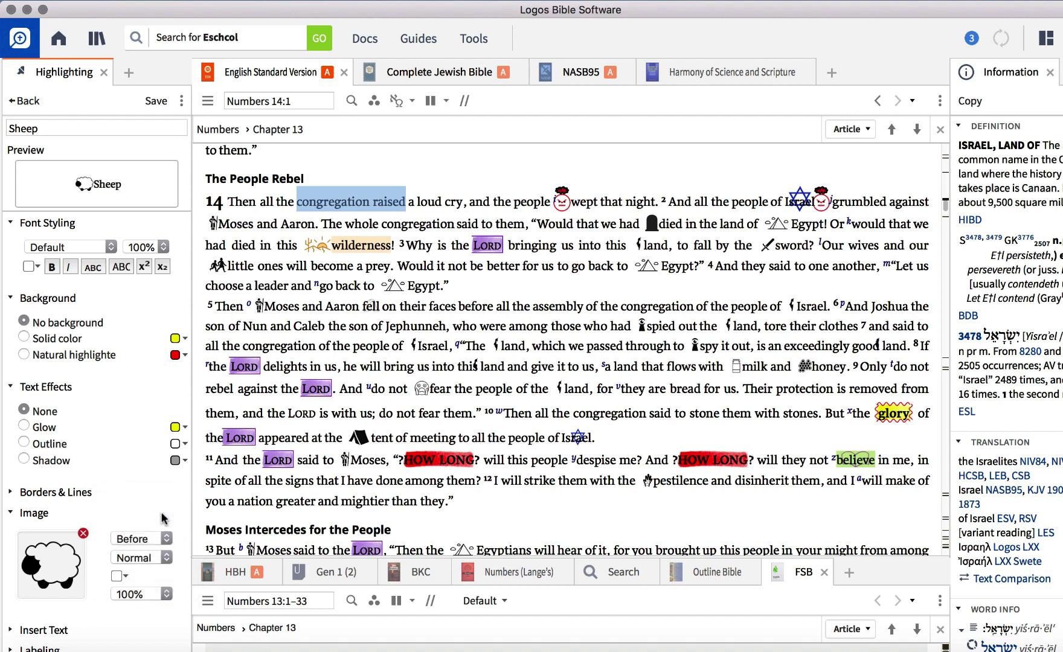
Save the Sheep style and scroll the My Bible Symbols list to find it
click(156, 101)
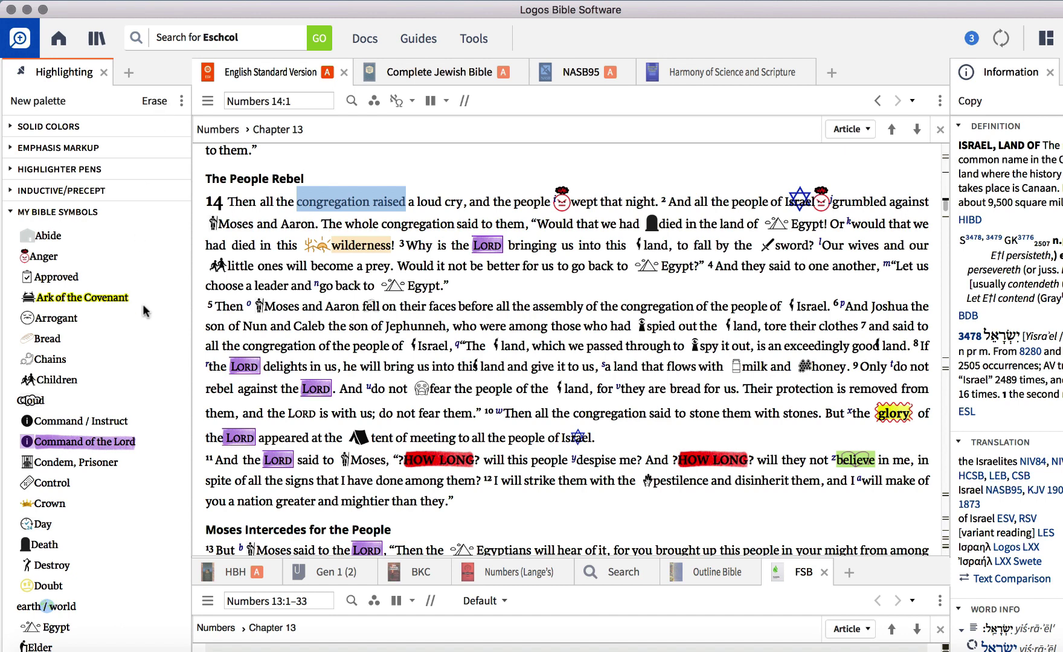
scroll(144, 309, down, 15)
scroll(144, 311, down, 15)
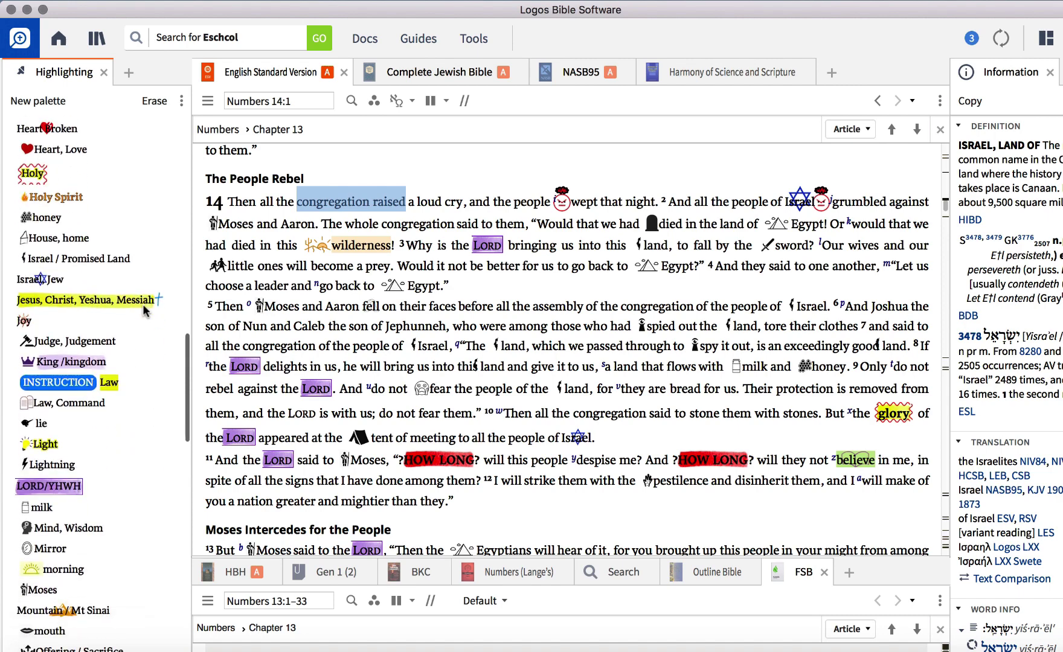
scroll(144, 311, down, 15)
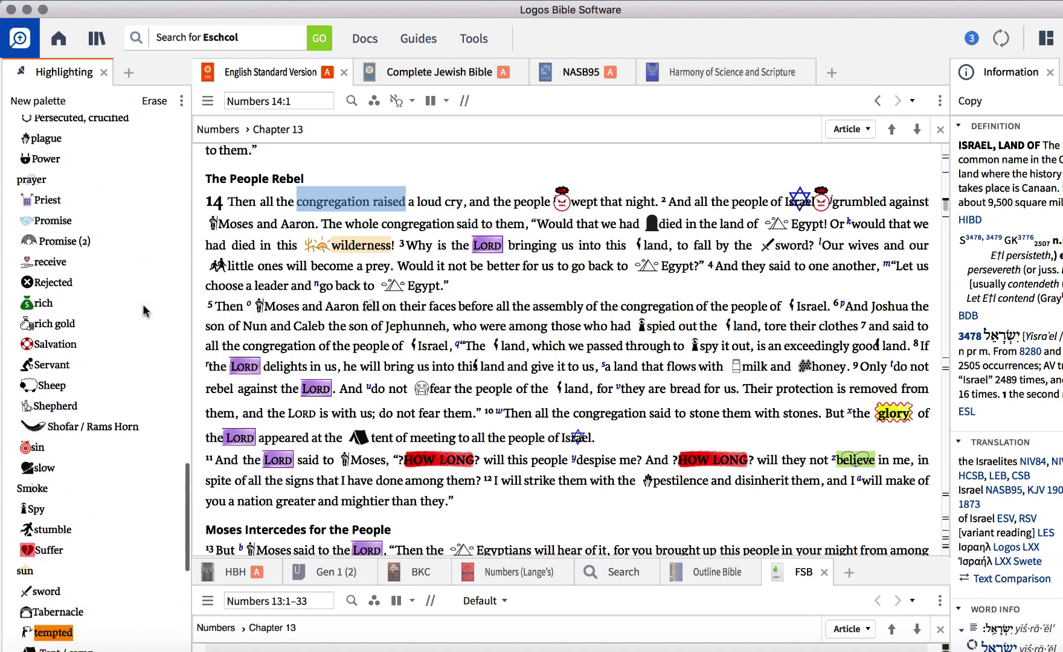
scroll(142, 305, down, 5)
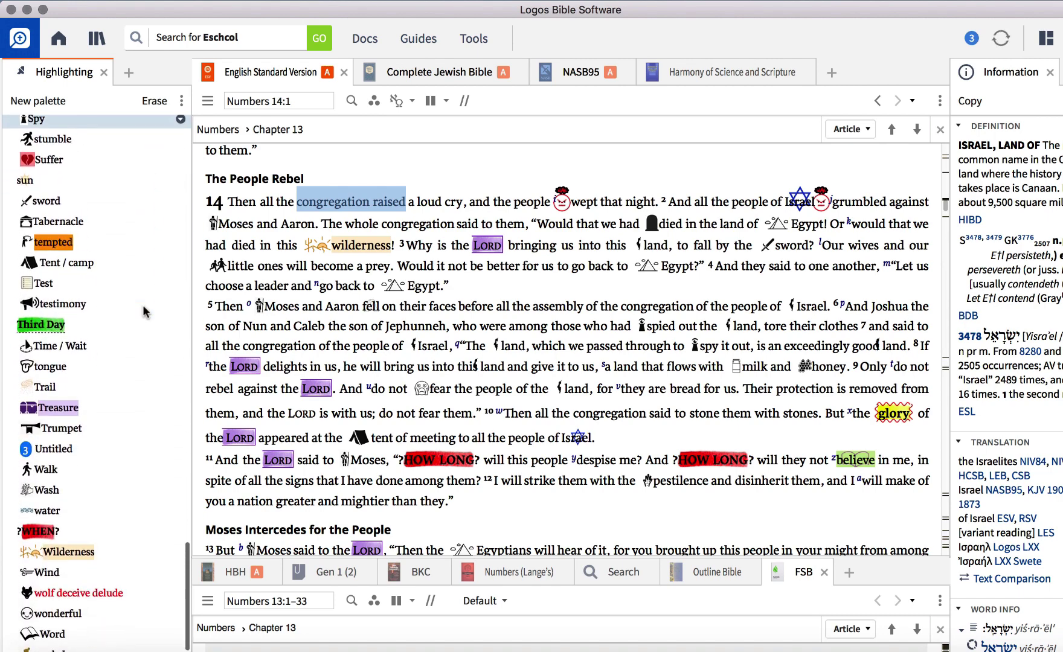
scroll(457, 244, down, 10)
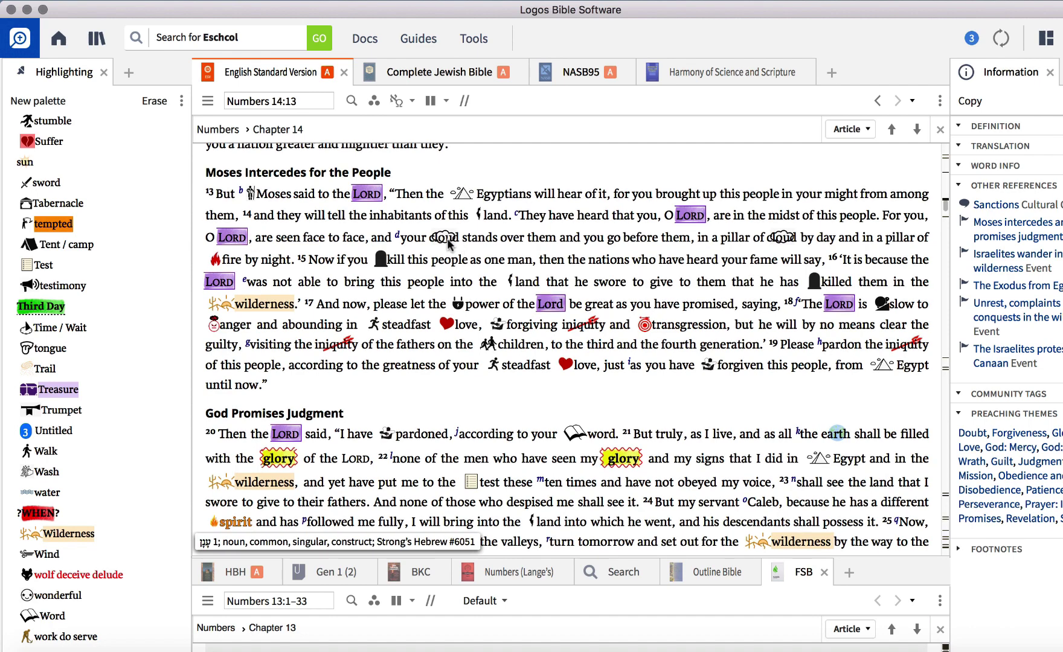
Change the ESV reference to Numbers 9
mouse_move(447, 245)
click(302, 101)
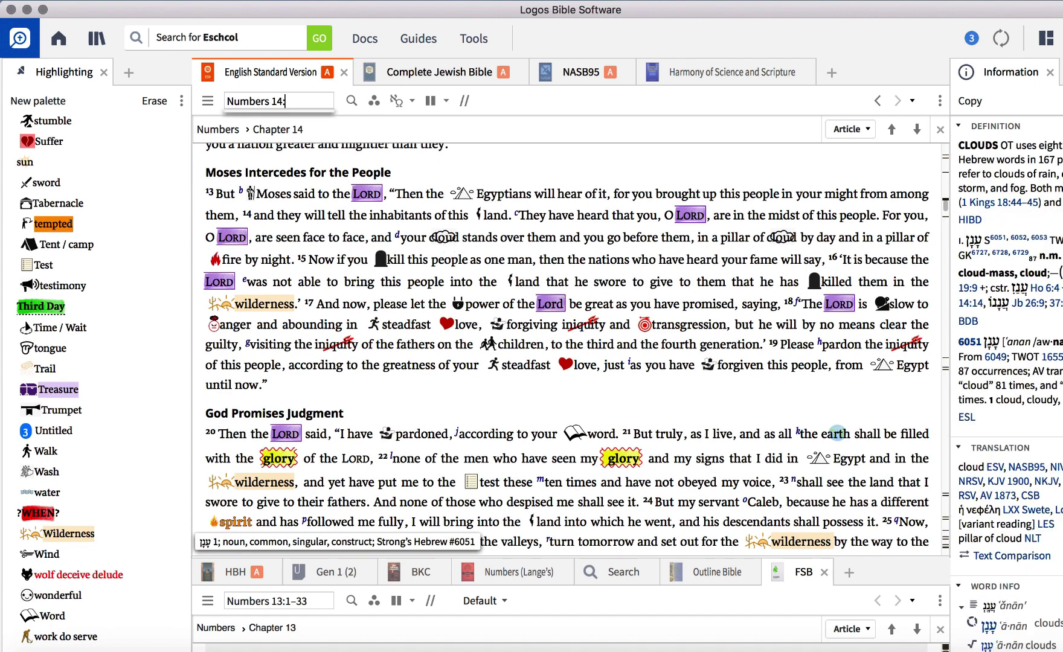
key(BackSpace)
key(BackSpace)
key(BackSpace)
key(BackSpace)
key(BackSpace)
key(BackSpace)
text(9)
key(Return)
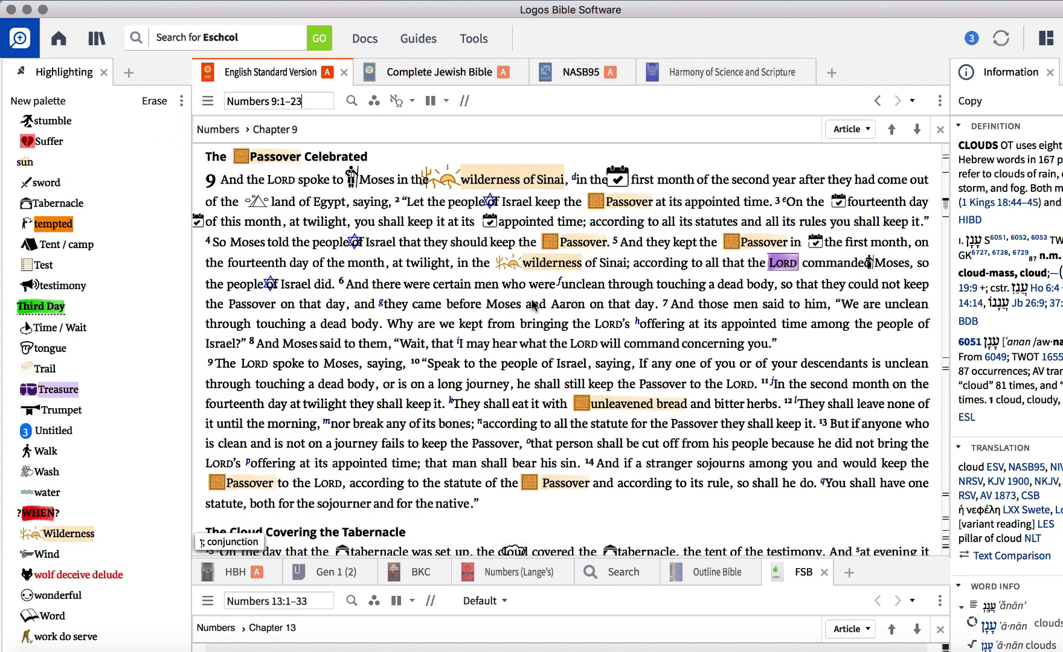
Scroll down through Numbers 9:23 to The Silver Trumpets in chapter 10
scroll(535, 305, down, 5)
scroll(533, 305, down, 3)
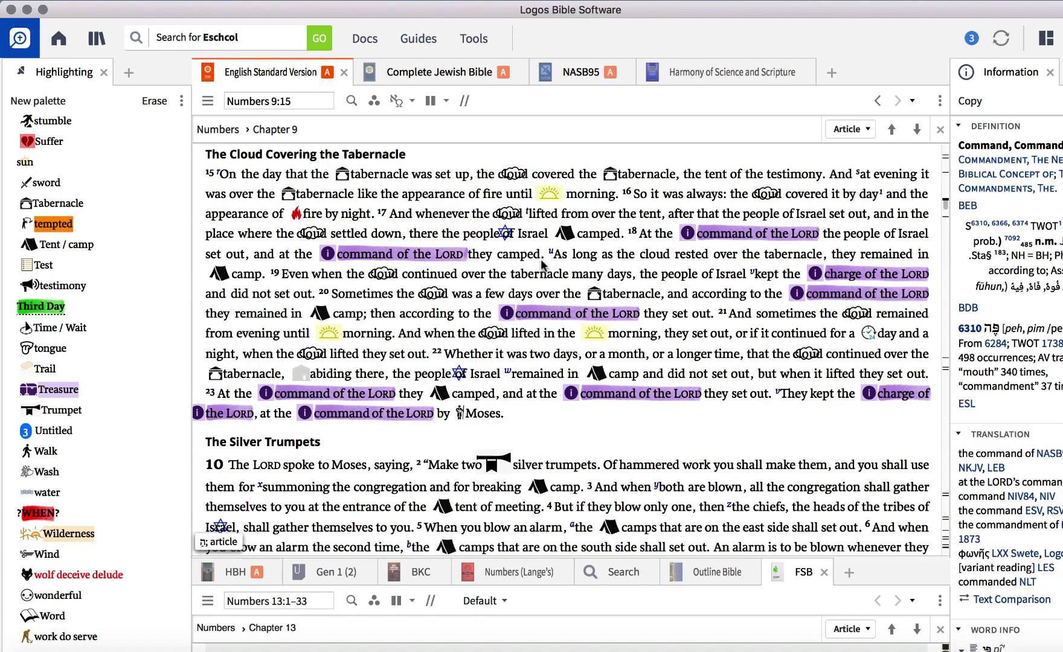
scroll(470, 317, down, 5)
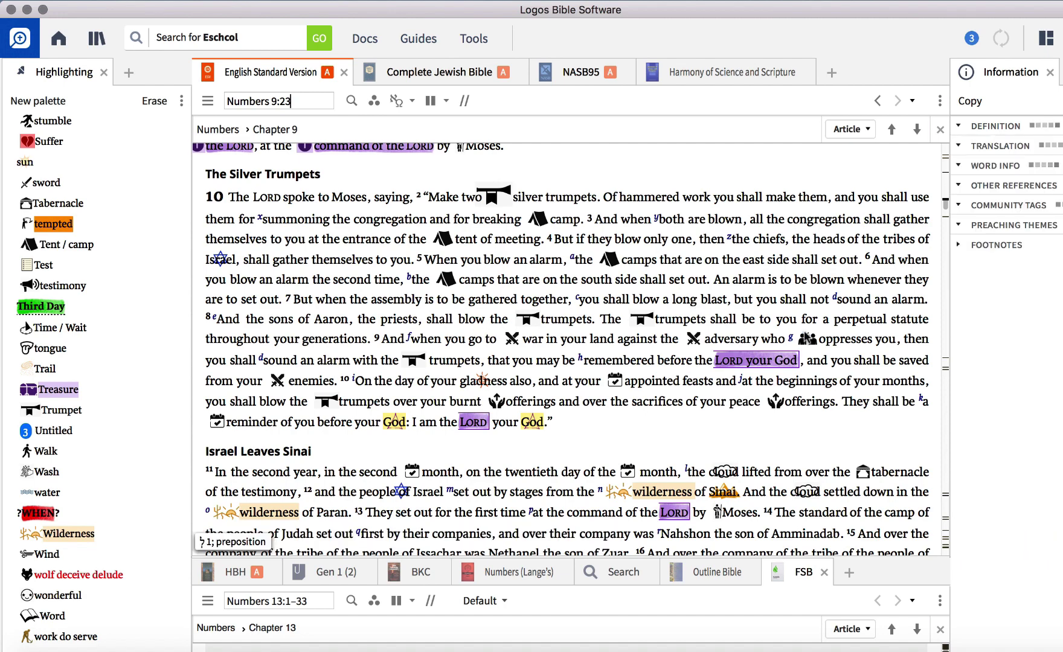
scroll(547, 318, down, 2)
scroll(546, 318, up, 3)
scroll(547, 318, up, 1)
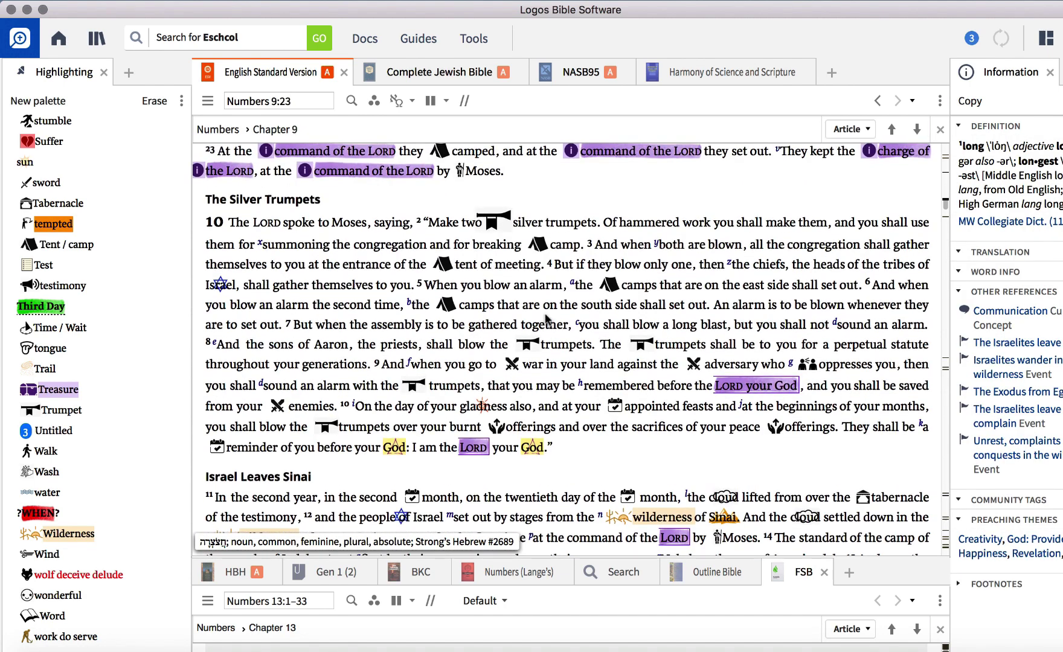